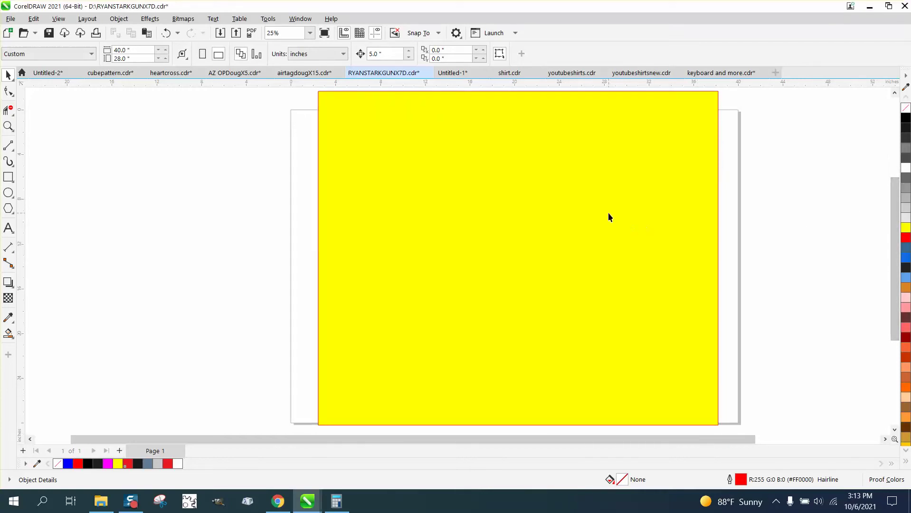
Draw a 3-sided polygon triangle, about 15.15 by 13.121 inches, on the yellow page
left_click_drag(608, 212, 564, 221)
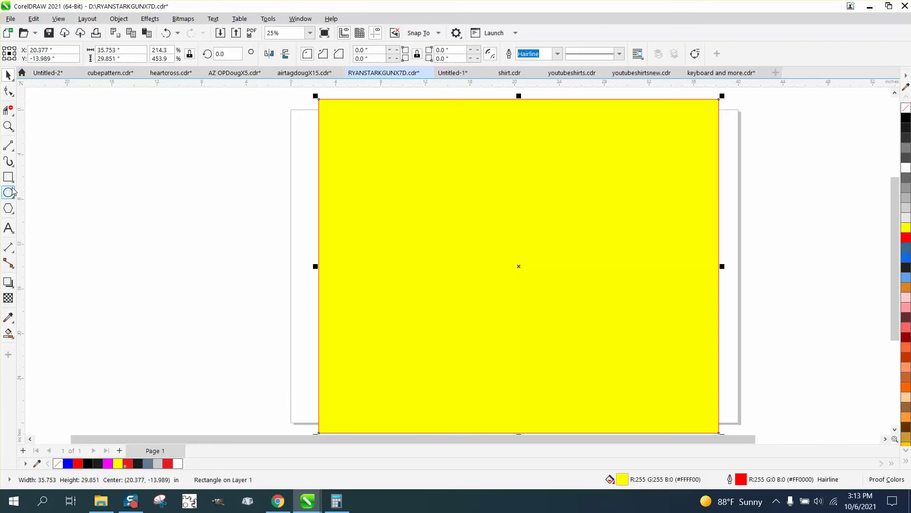
left_click(14, 215)
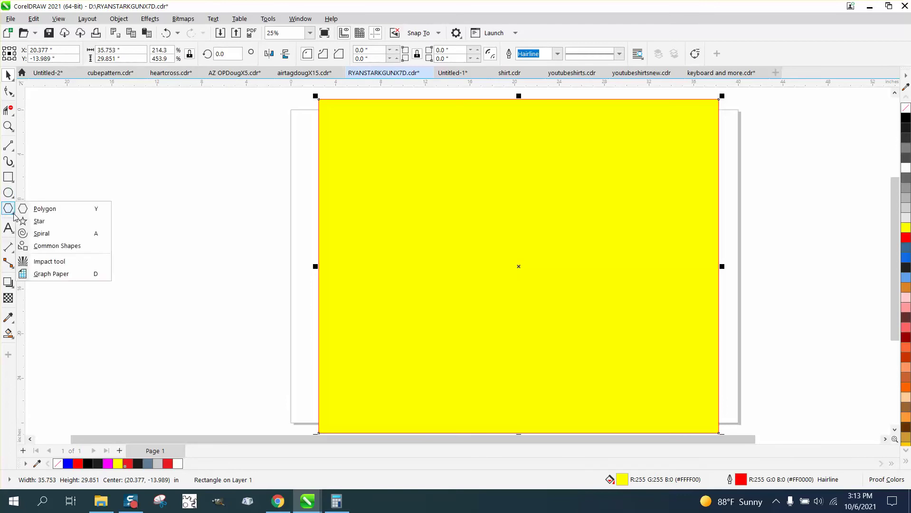
left_click(71, 209)
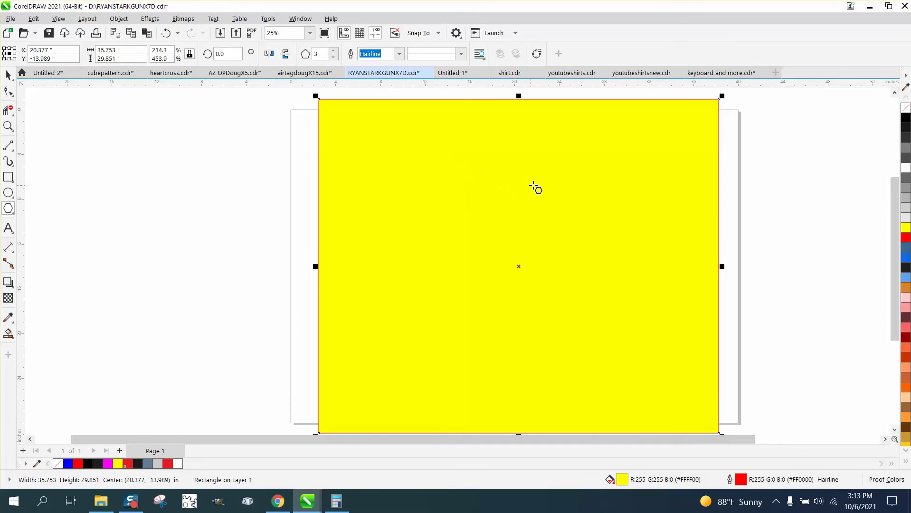
left_click_drag(587, 184, 401, 354)
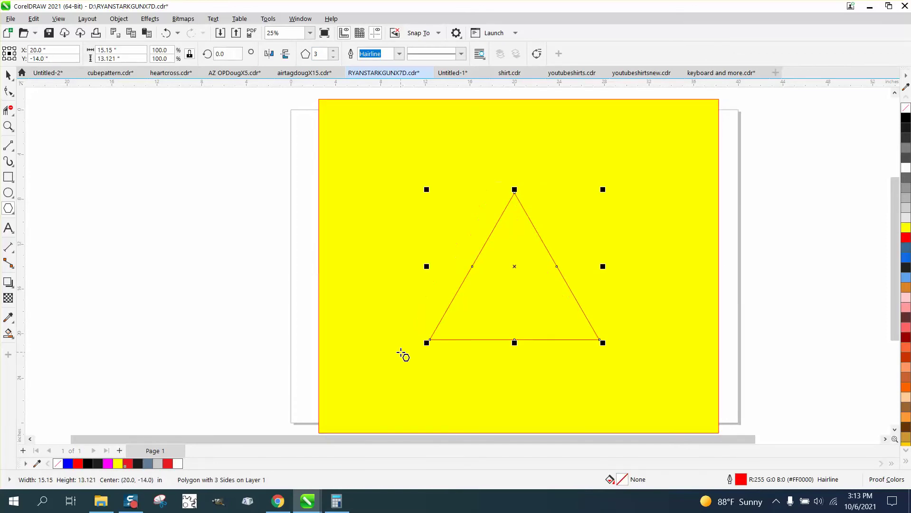
Zoom in and draw two 2-point lines from each side's midpoint to the opposite bottom corner
left_click(11, 128)
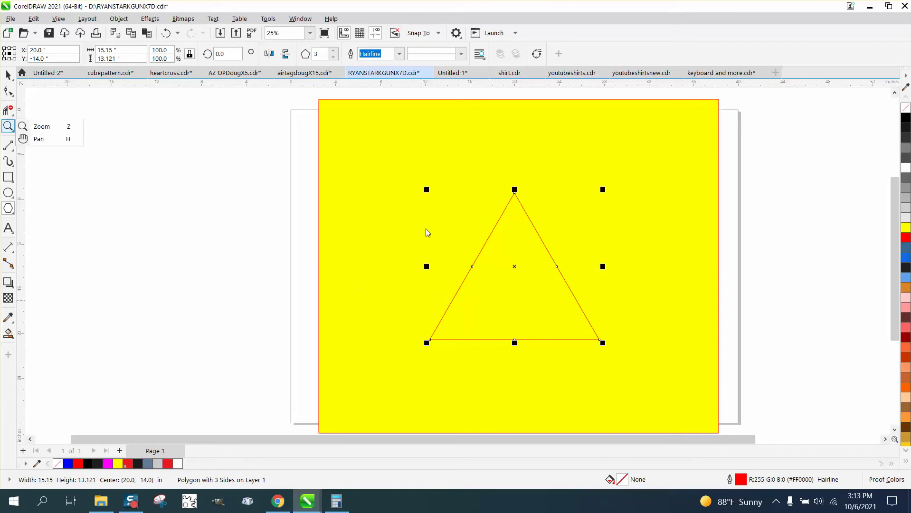
left_click(51, 126)
left_click_drag(303, 157, 691, 407)
left_click(13, 153)
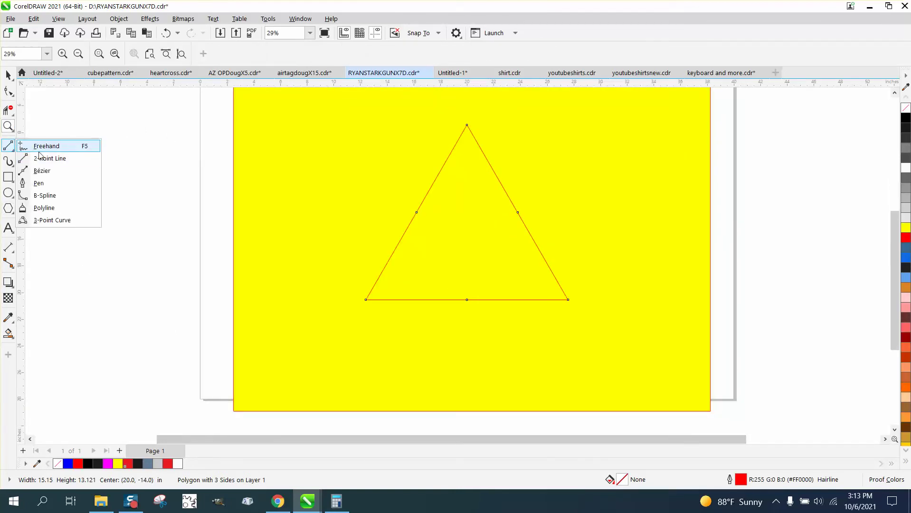
left_click(50, 158)
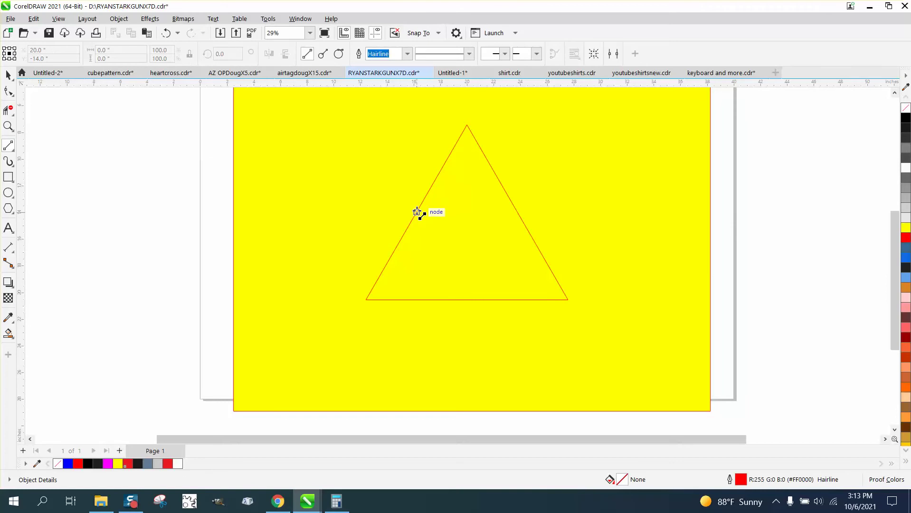
left_click_drag(417, 212, 568, 300)
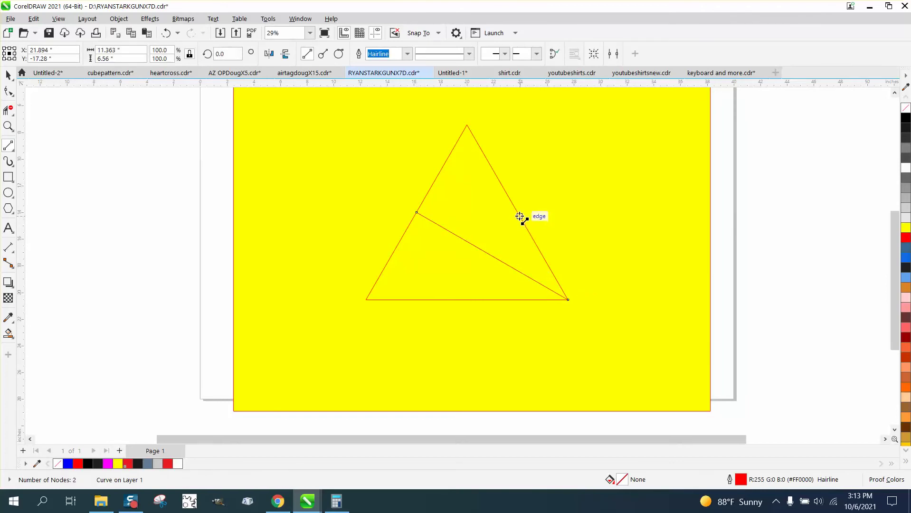
left_click_drag(519, 212, 367, 300)
Smart Fill the bottom triangular region black, move it aside, and select the red construction lines
left_click(8, 333)
left_click(482, 278)
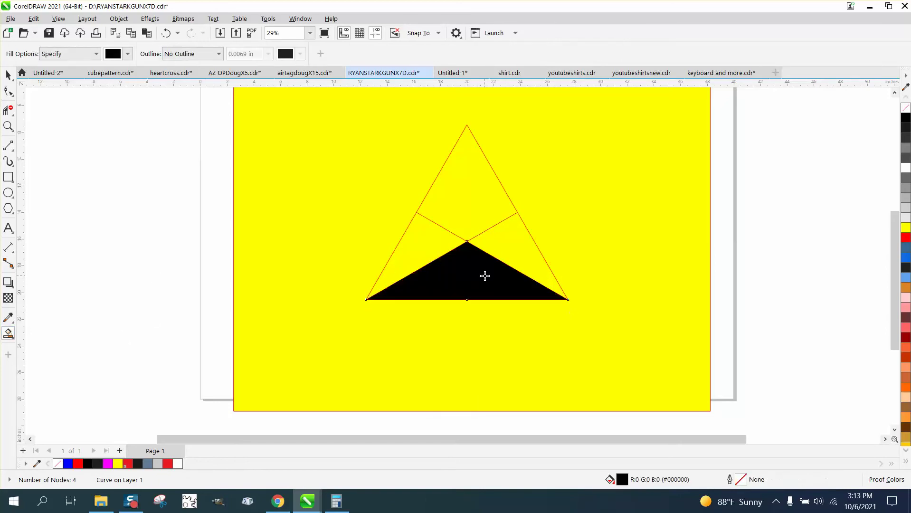
left_click(8, 75)
left_click_drag(481, 270, 268, 234)
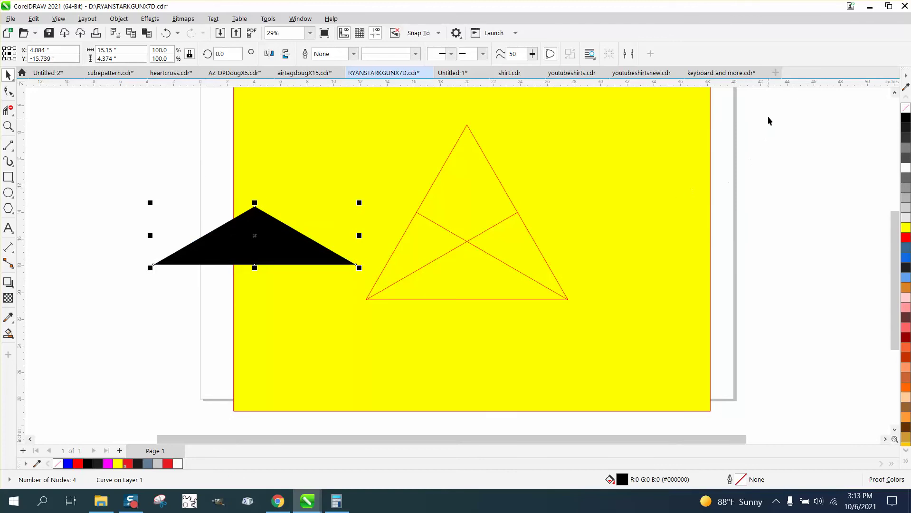
left_click_drag(768, 120, 340, 333)
Delete the red lines, return the triangle to the page, and give it no fill with a black outline
key("Delete")
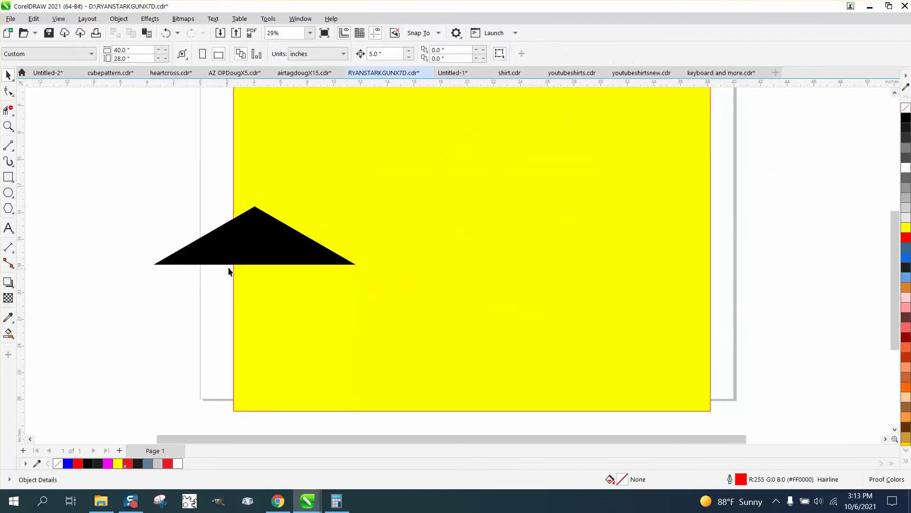
left_click_drag(251, 258, 493, 295)
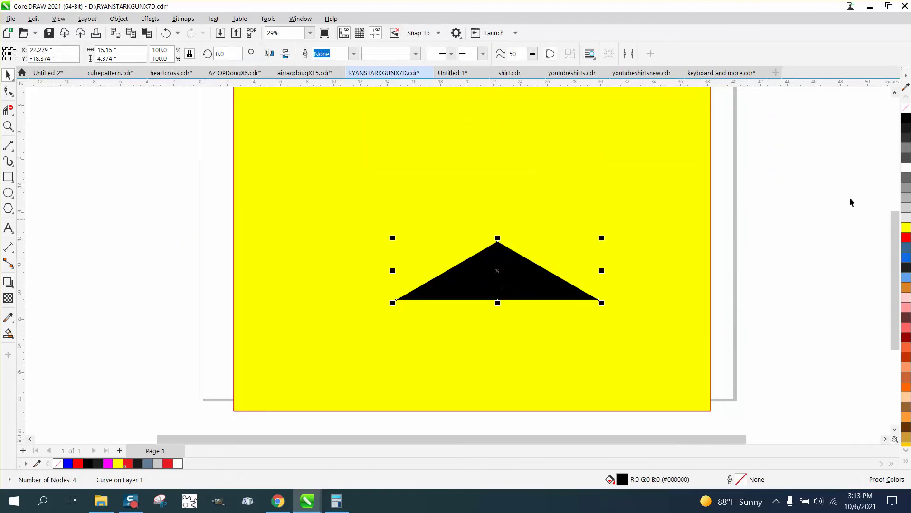
left_click(906, 111)
right_click(906, 119)
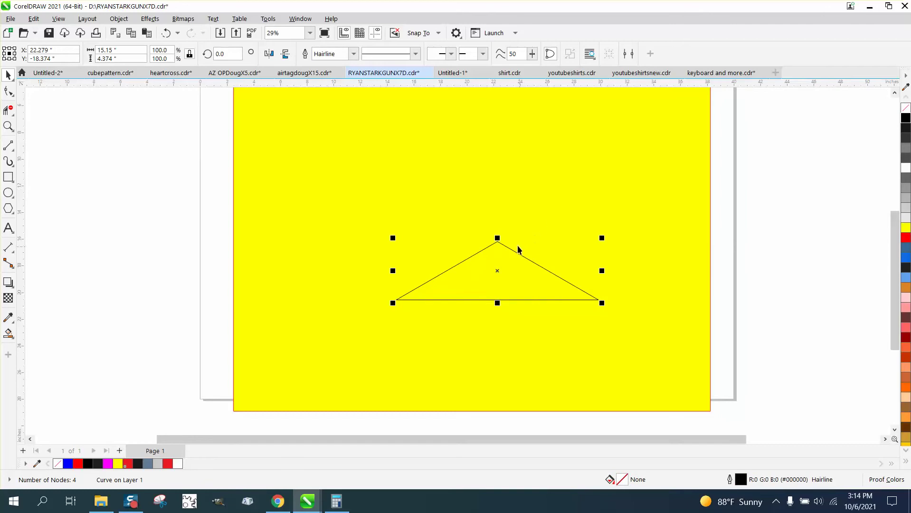
Mirror the triangle vertically, centre it on the page with P, and zoom in on it
left_click(285, 54)
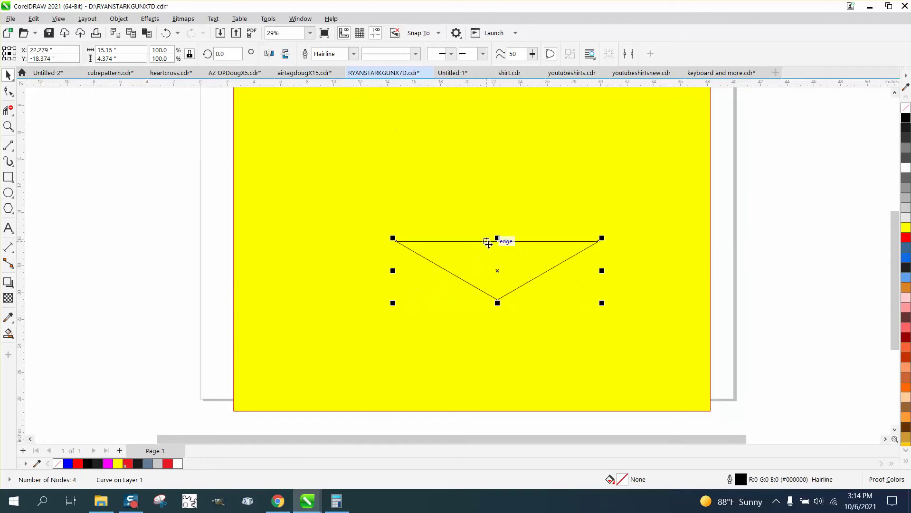
key("p")
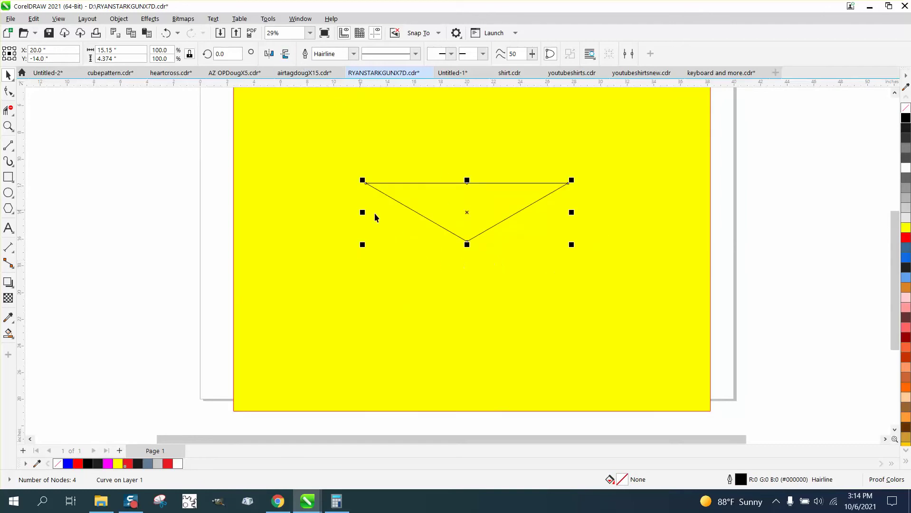
left_click(8, 126)
left_click_drag(293, 126, 636, 295)
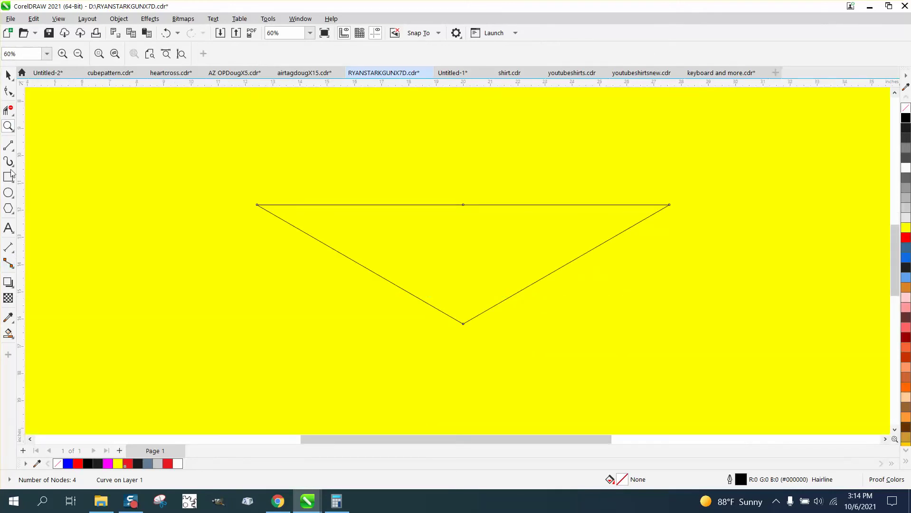
Draw vertical lines about 2.4 inches tall up from the inverted triangle's left and right top corners
left_click(13, 152)
left_click(50, 158)
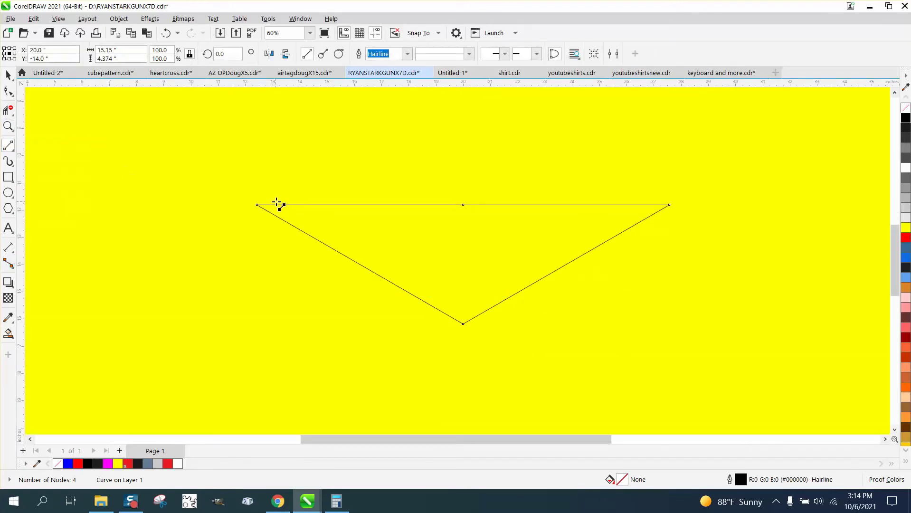
left_click_drag(257, 204, 257, 139)
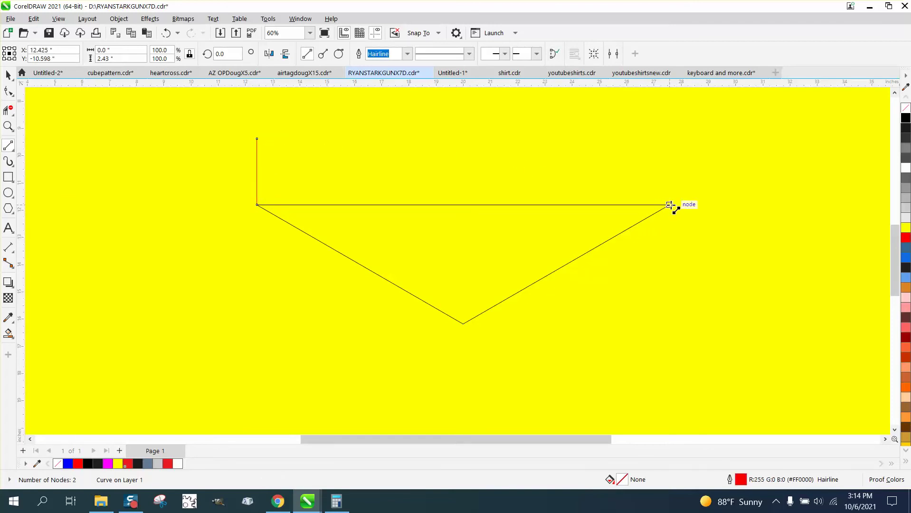
left_click_drag(670, 204, 670, 142)
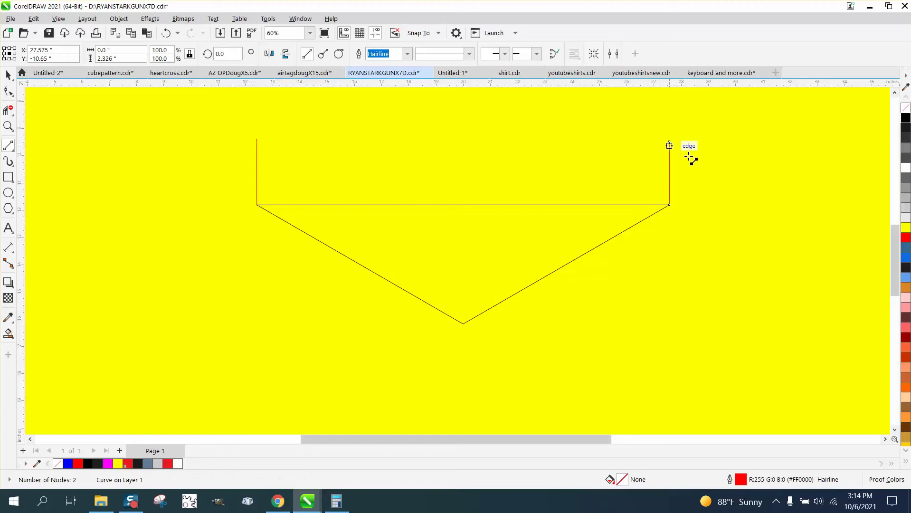
left_click(9, 74)
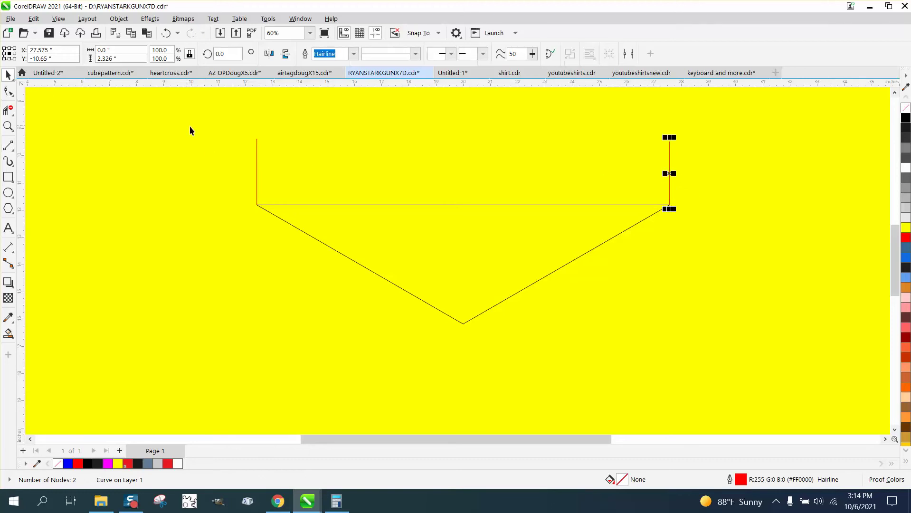
scroll(251, 185, "down", 1)
Lock the yellow background rectangle, then marquee-select both vertical red end lines
left_click(503, 223)
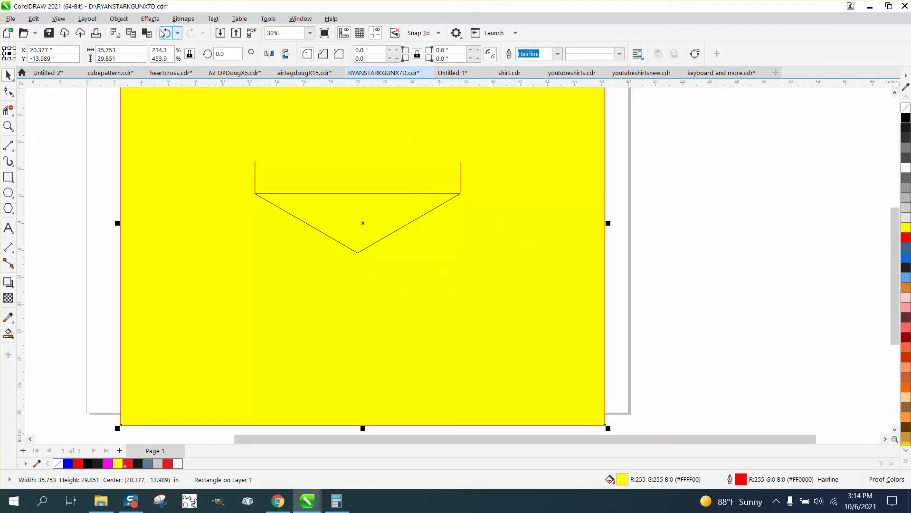
left_click(119, 19)
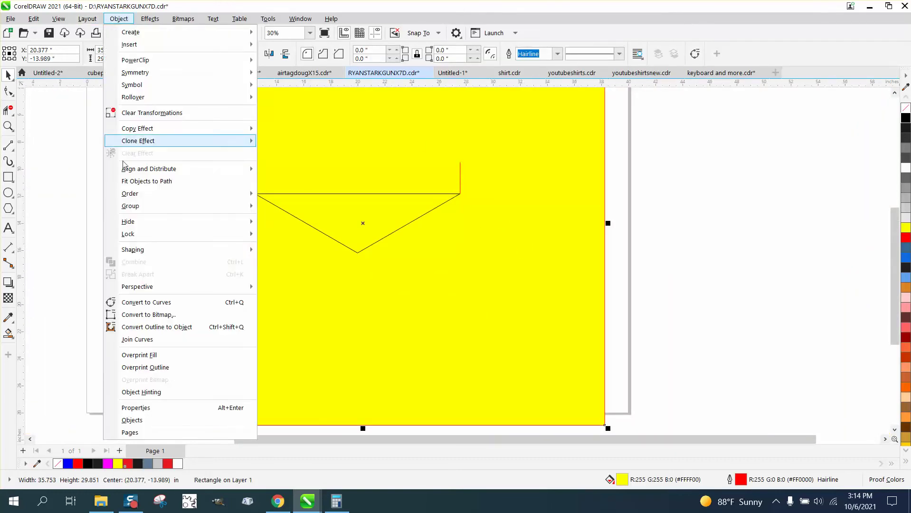
mouse_move(128, 233)
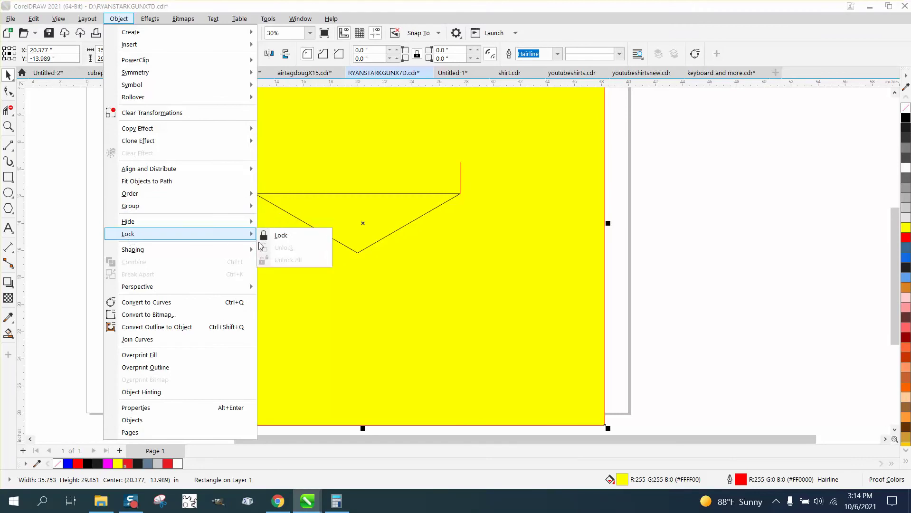
left_click(274, 235)
left_click(106, 158)
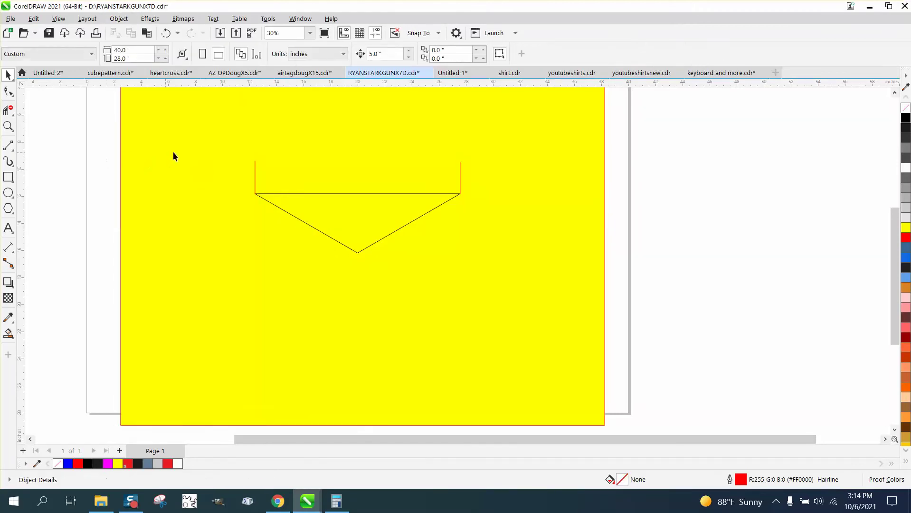
left_click_drag(432, 212, 478, 223)
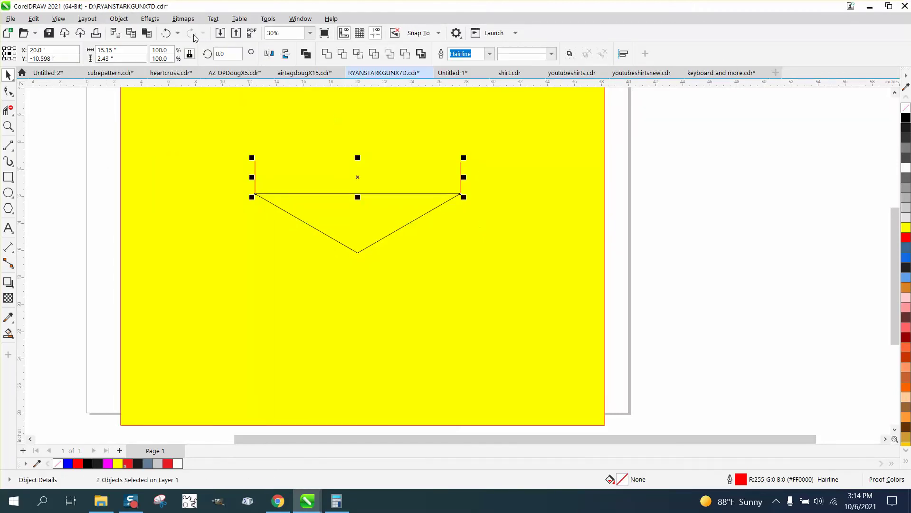
Apply an 18-step blend between the two red lines and zoom in on the result
left_click(152, 19)
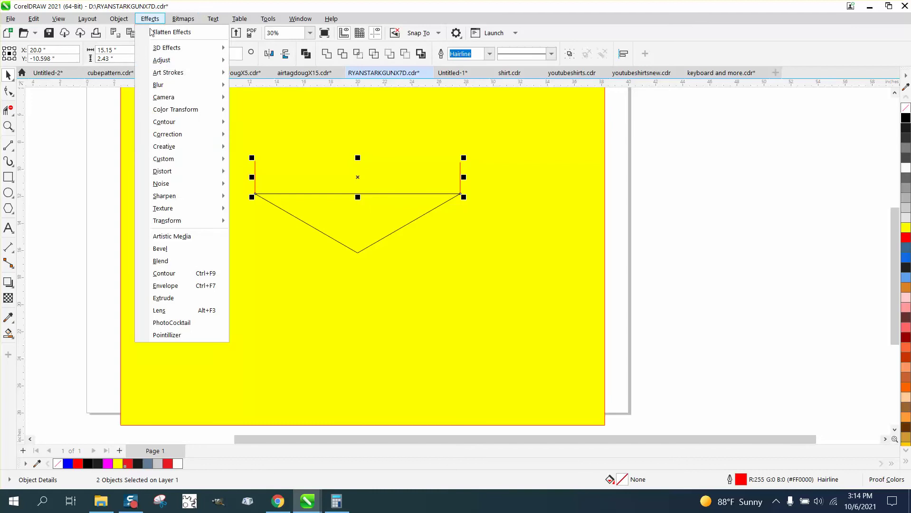
left_click(174, 261)
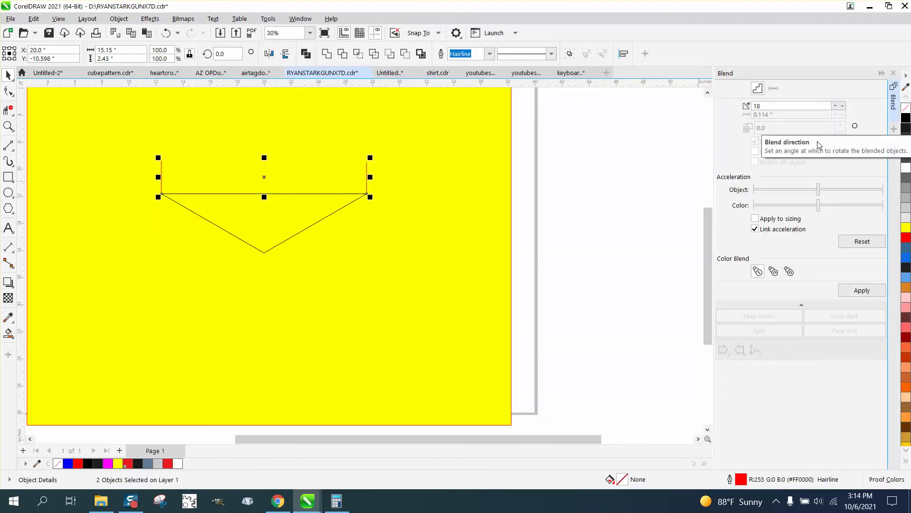
left_click(861, 290)
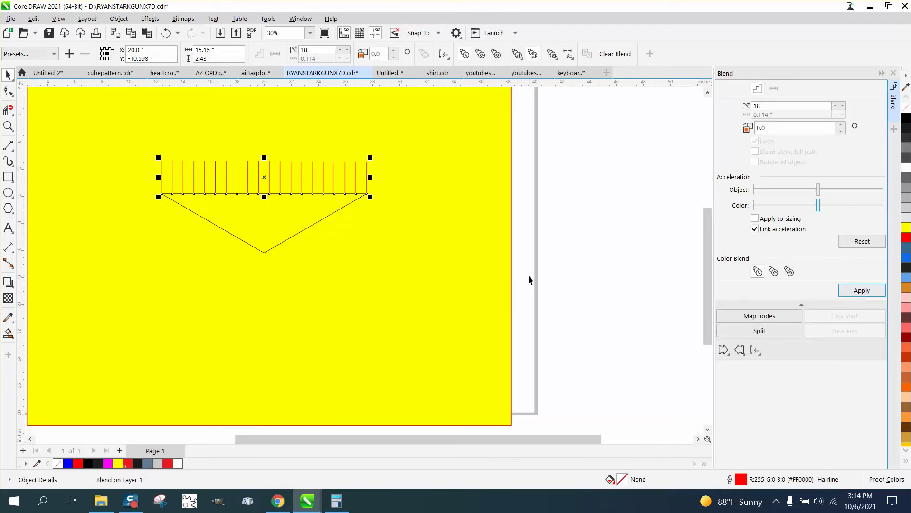
left_click(8, 126)
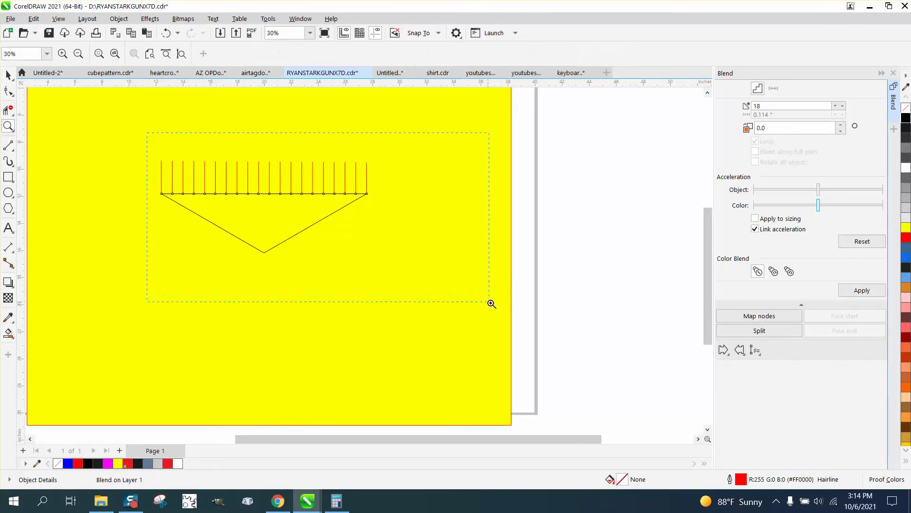
left_click_drag(147, 133, 492, 304)
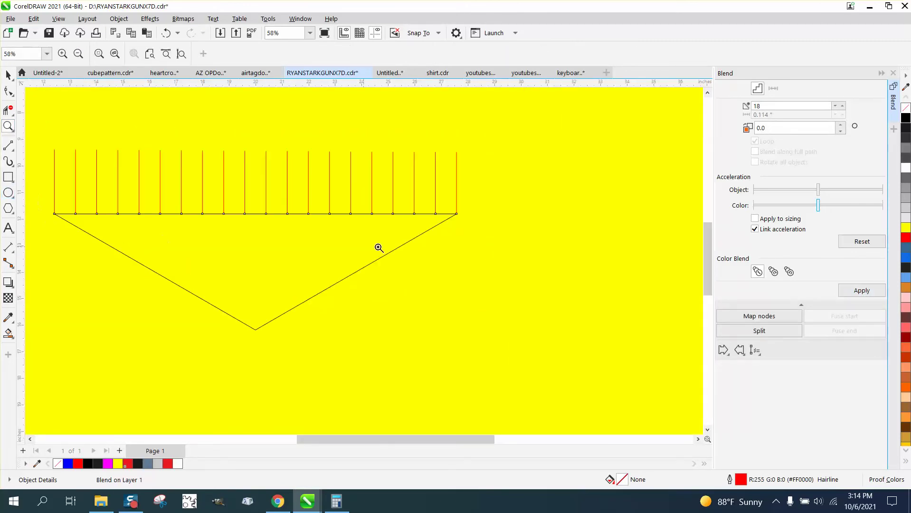
left_click(13, 337)
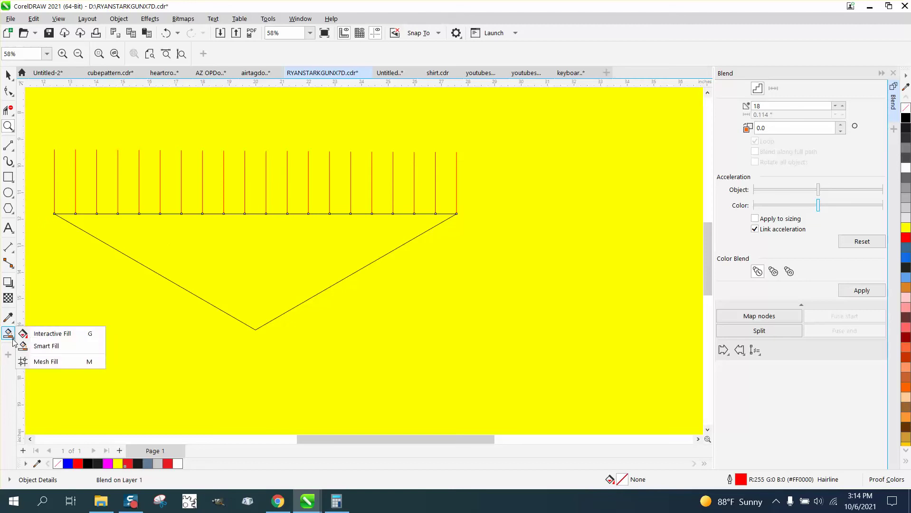
Draw 16 straight 2-point lines fanning from the V's bottom point to the foot of each blended line
mouse_move(8, 248)
mouse_move(8, 145)
left_click(48, 157)
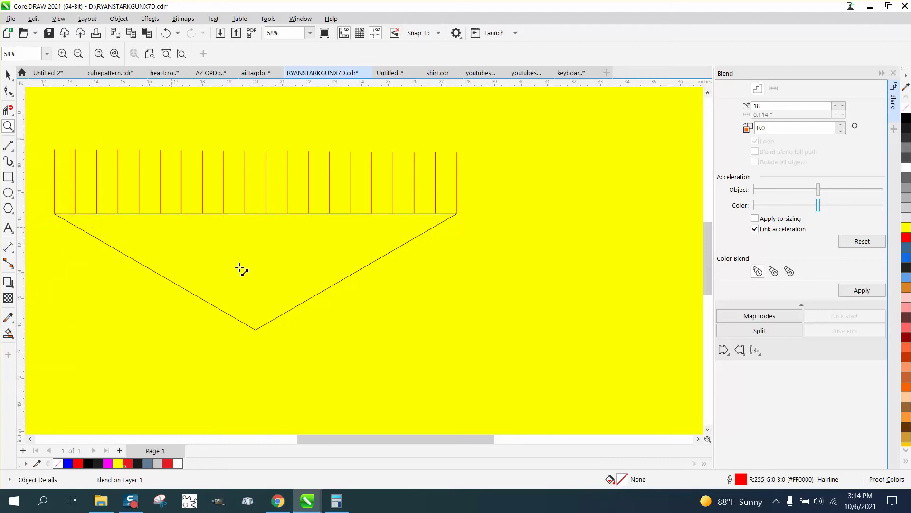
mouse_move(256, 330)
left_mouse_down()
mouse_move(163, 252)
mouse_move(76, 214)
left_mouse_up()
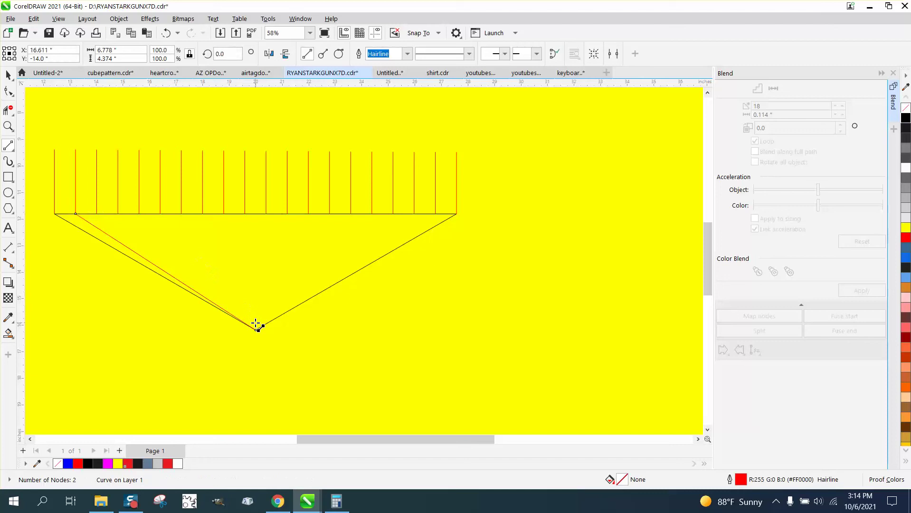
left_click_drag(255, 330, 139, 214)
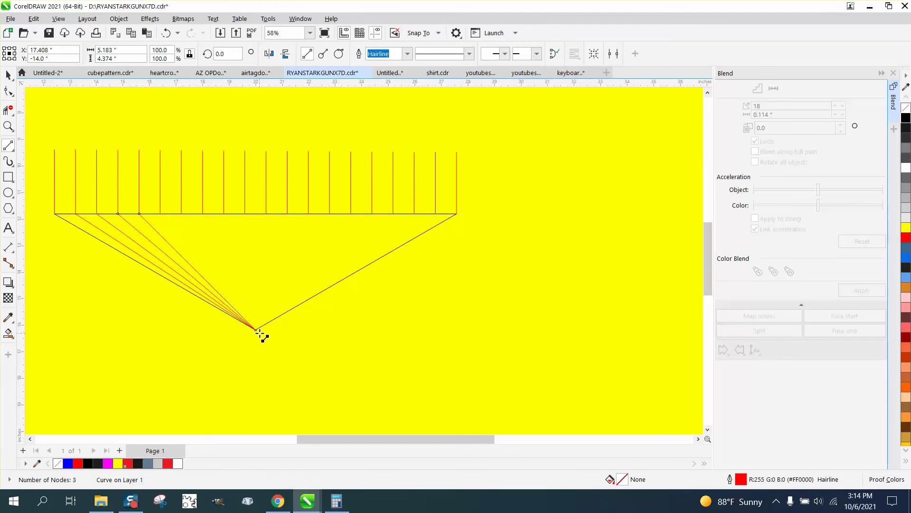
left_click_drag(256, 330, 160, 214)
left_click_drag(250, 309, 181, 213)
left_click_drag(268, 301, 203, 214)
left_click_drag(257, 329, 224, 214)
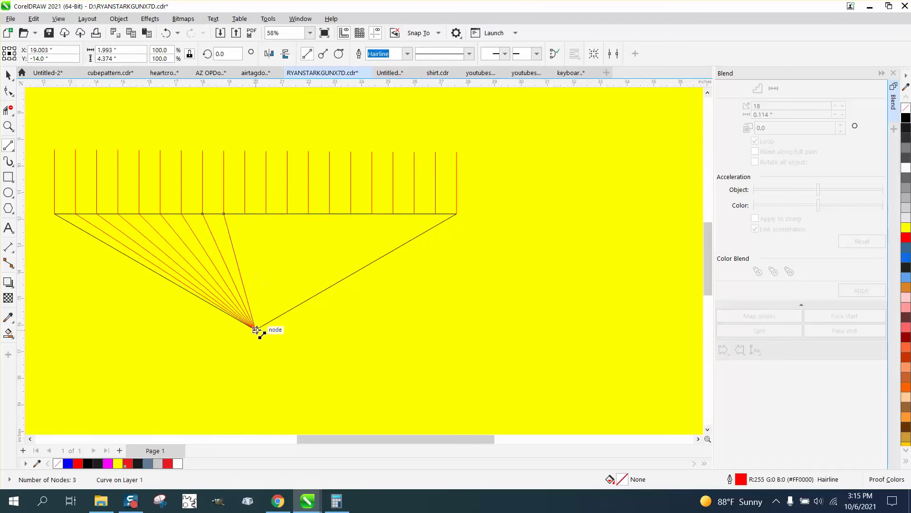
left_click_drag(256, 329, 246, 214)
left_click_drag(255, 330, 266, 214)
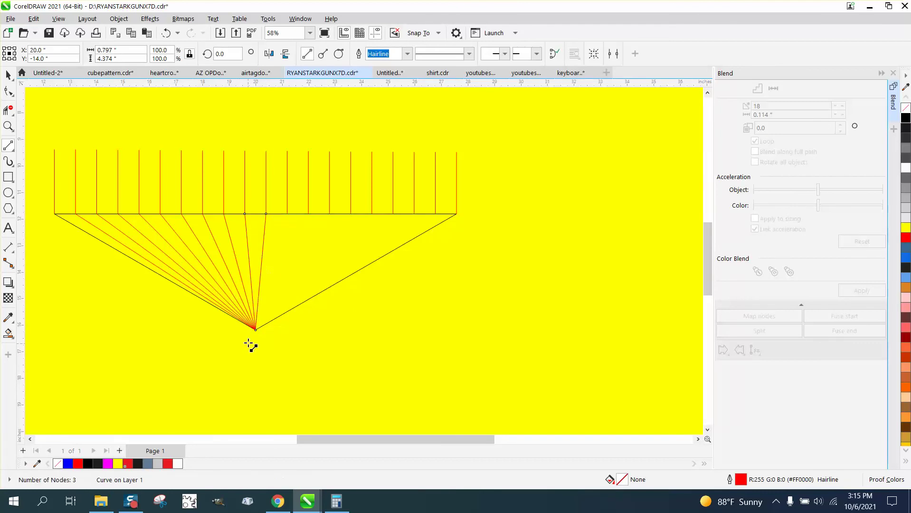
left_click_drag(256, 329, 288, 215)
left_click_drag(255, 329, 308, 215)
left_click_drag(256, 330, 330, 215)
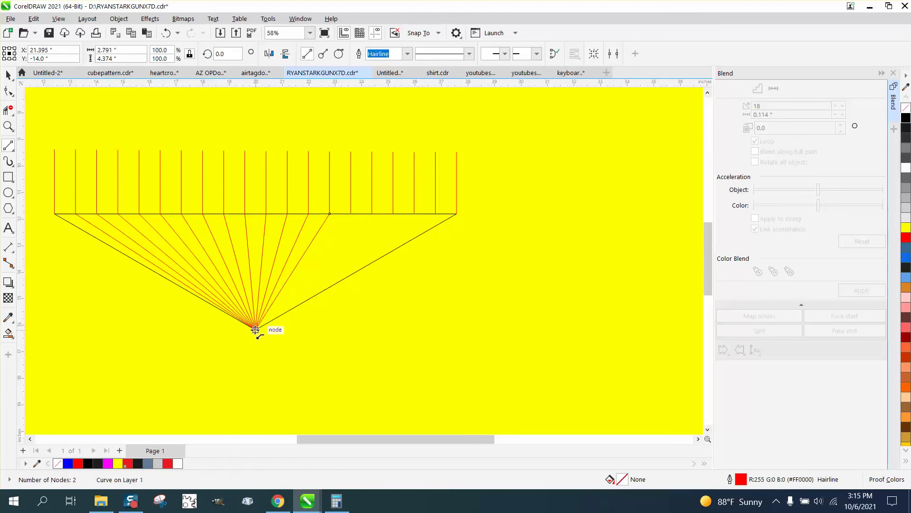
left_click_drag(256, 329, 350, 214)
left_click_drag(264, 327, 372, 214)
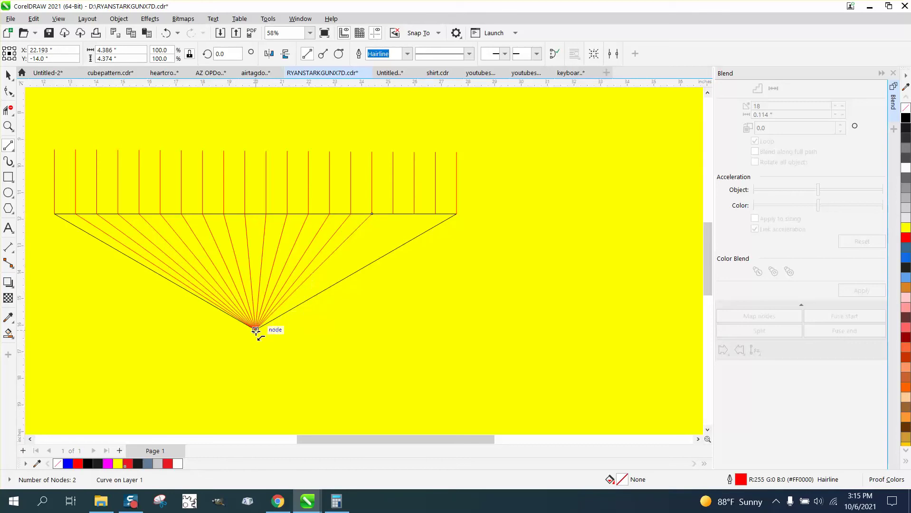
left_click_drag(257, 327, 393, 214)
left_click_drag(256, 327, 415, 214)
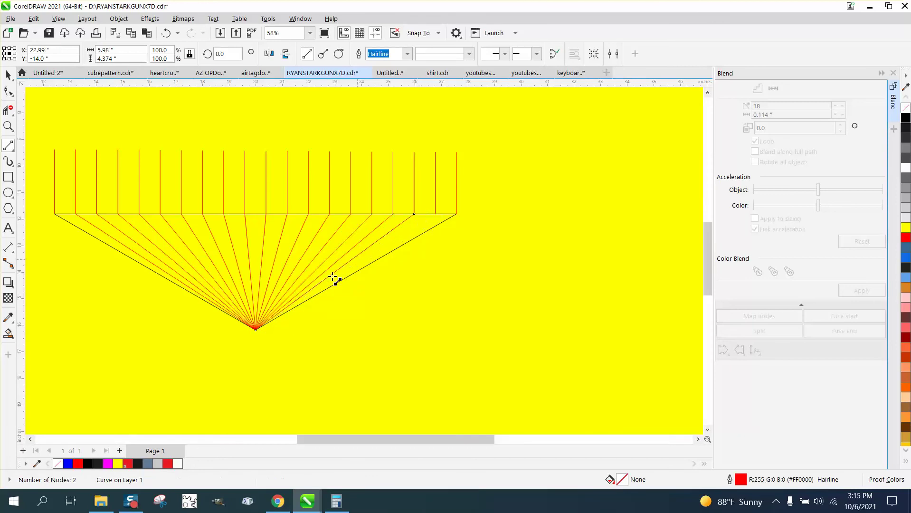
left_click_drag(258, 326, 435, 214)
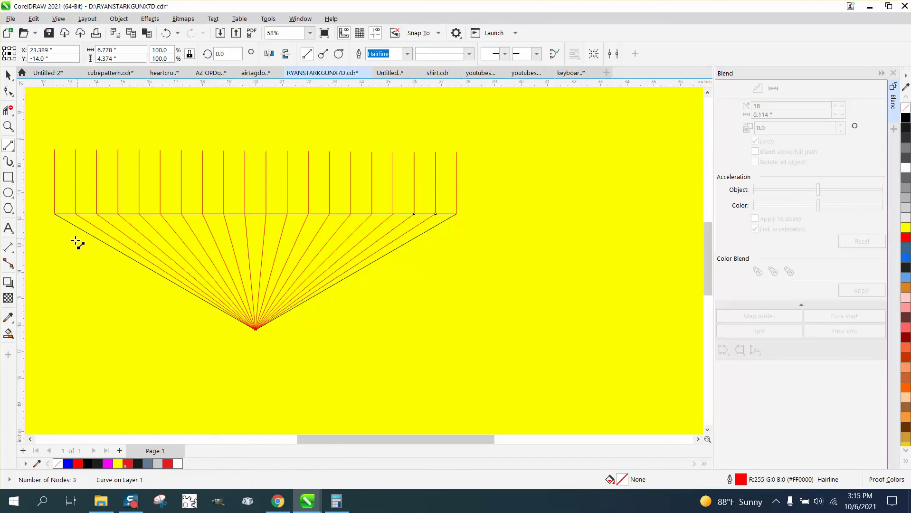
Smart Fill eleven alternate fan wedges white, from the leftmost to the rightmost
left_click(8, 333)
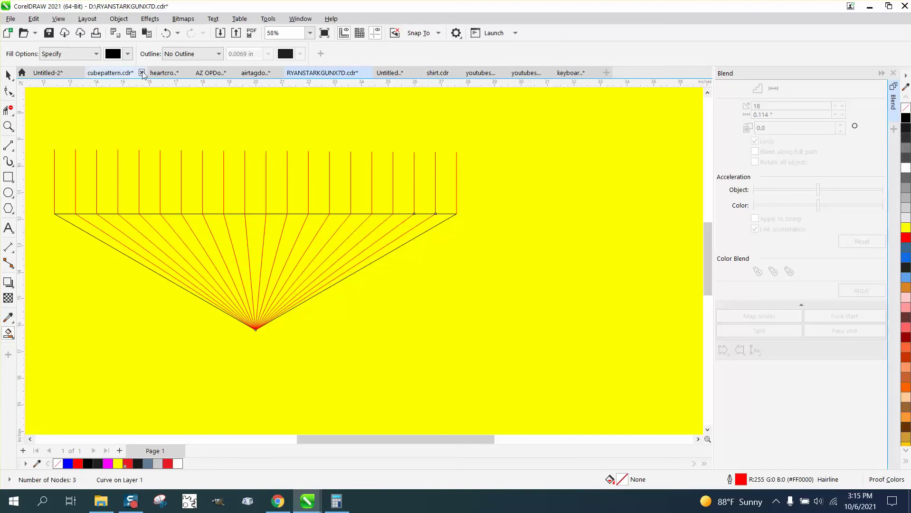
left_click(127, 54)
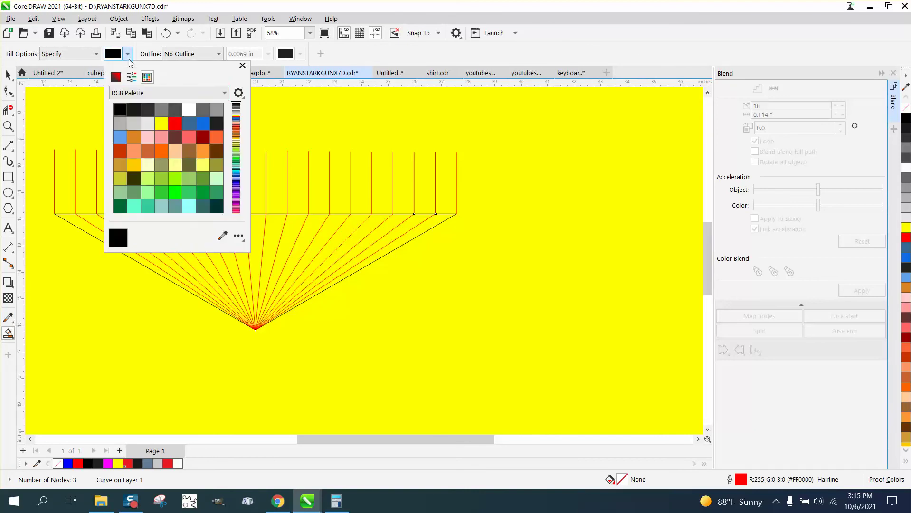
left_click(189, 110)
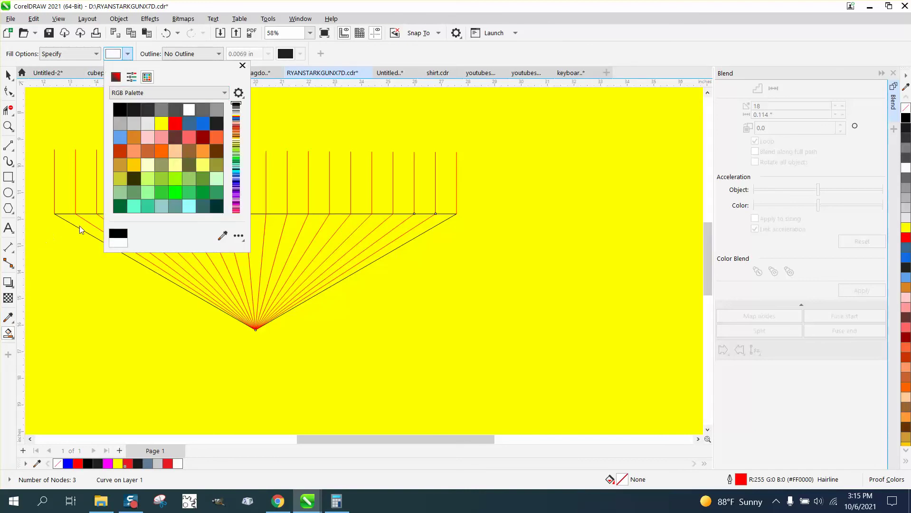
left_click(80, 227)
left_click(81, 224)
left_click(114, 222)
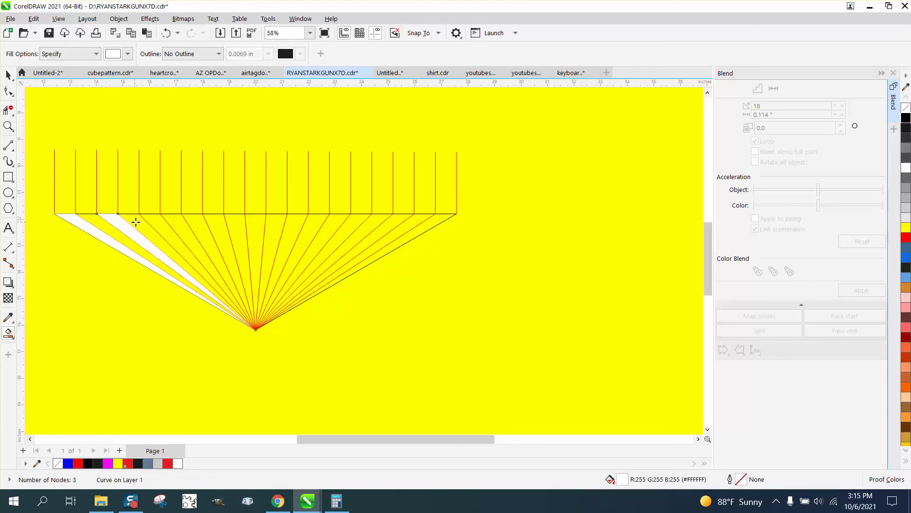
left_click(155, 222)
left_click(193, 222)
left_click(237, 226)
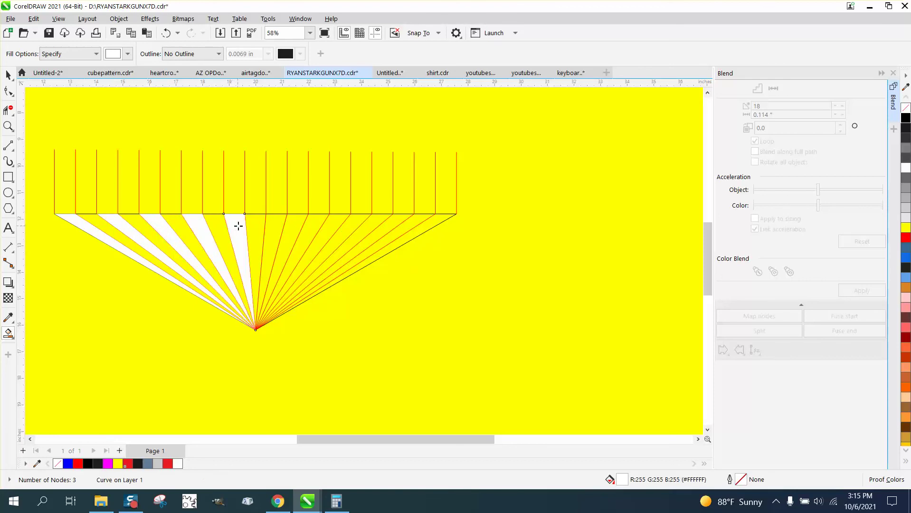
left_click(274, 227)
left_click(310, 225)
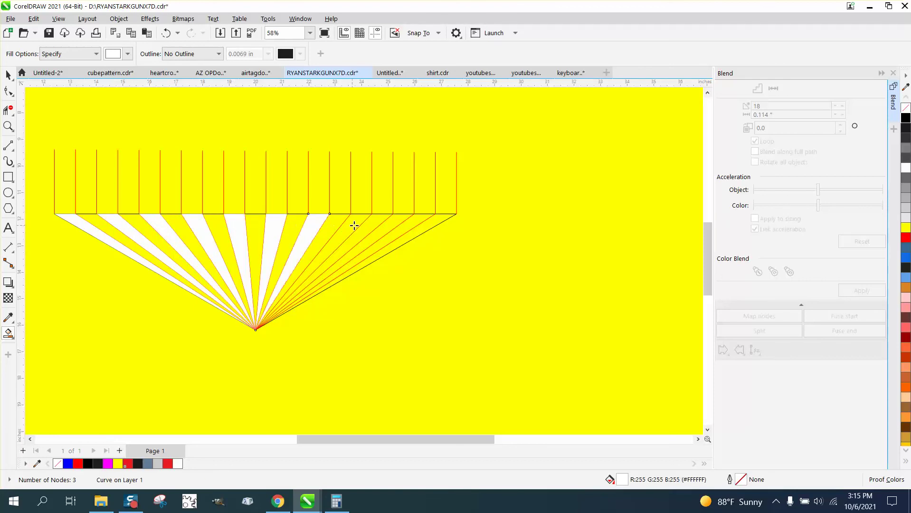
left_click(353, 226)
left_click(386, 226)
left_click(423, 231)
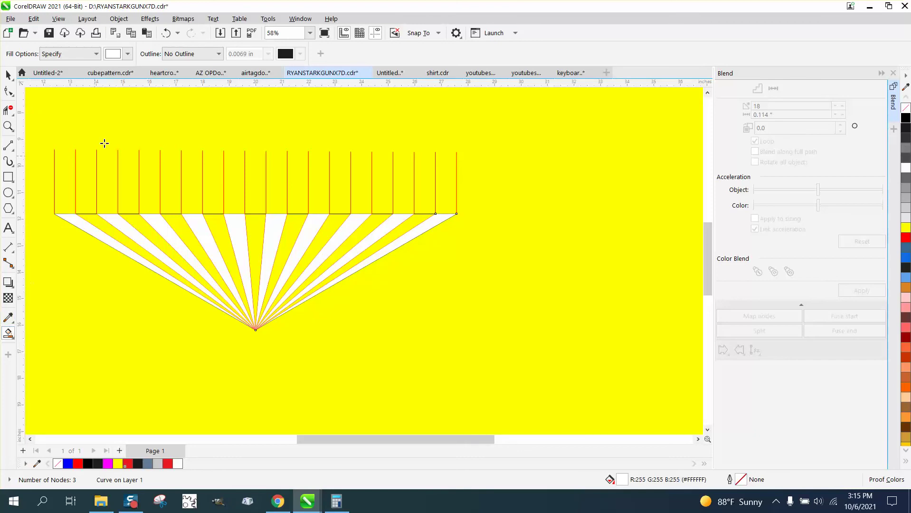
Fill the remaining yellow wedges black so the fan alternates black and white
left_click(128, 54)
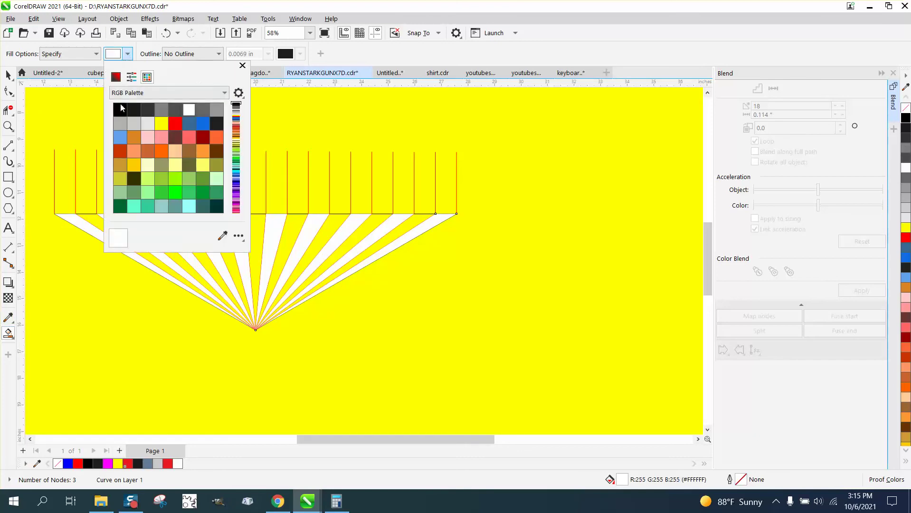
left_click(119, 109)
left_click(91, 219)
left_click(92, 217)
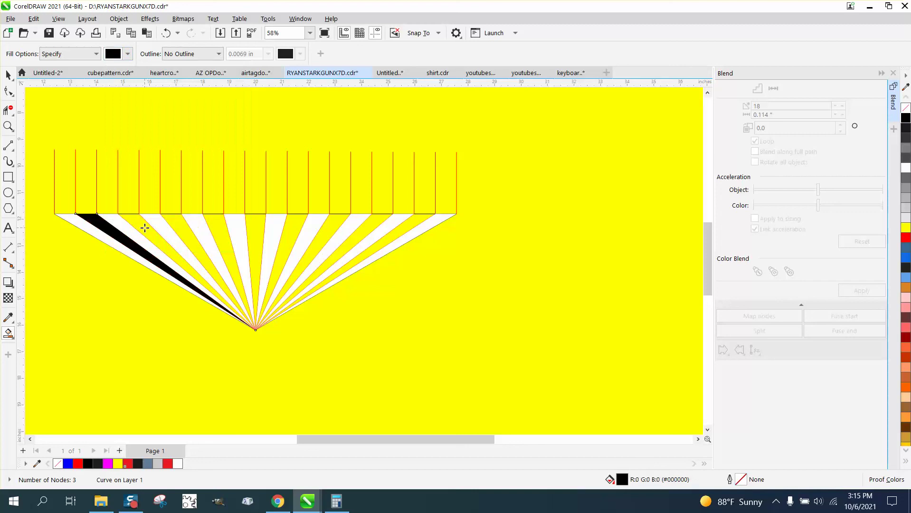
left_click(145, 228)
left_click(185, 228)
left_click(215, 225)
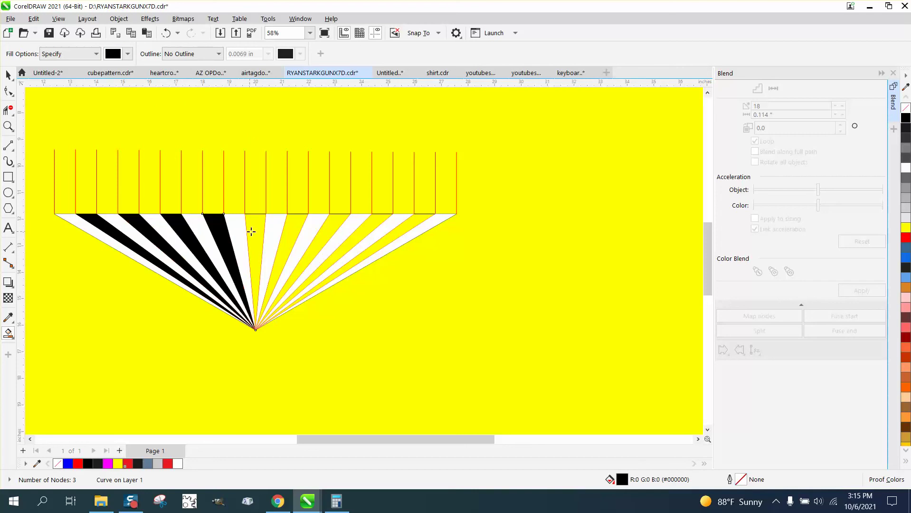
left_click(250, 230)
left_click(294, 231)
left_click(330, 232)
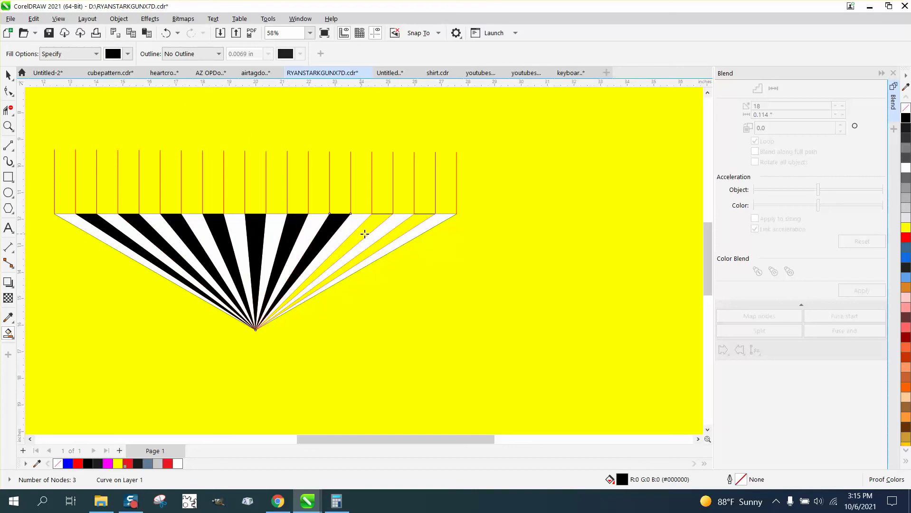
left_click(369, 228)
left_click(394, 235)
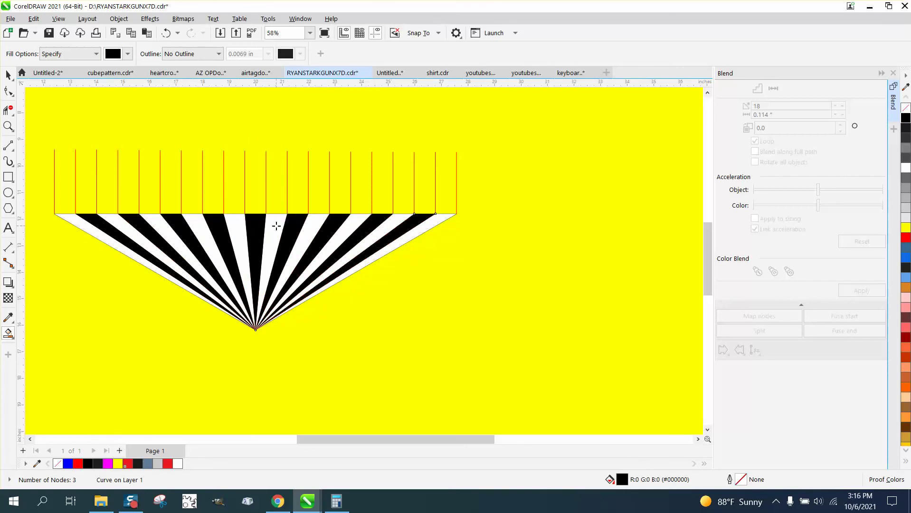
Remove the outlines from the striped fan and group its 29 pieces
scroll(282, 229, "down", 1)
left_click(8, 74)
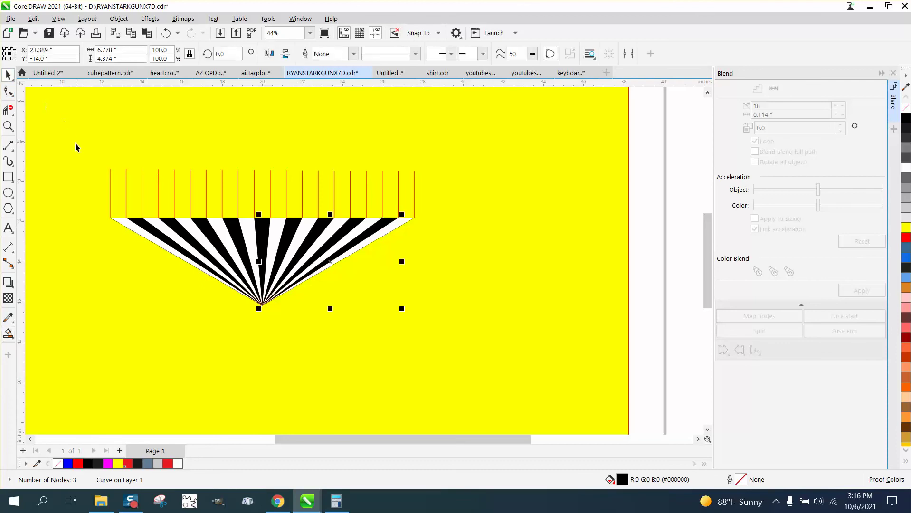
left_click_drag(72, 143, 510, 338)
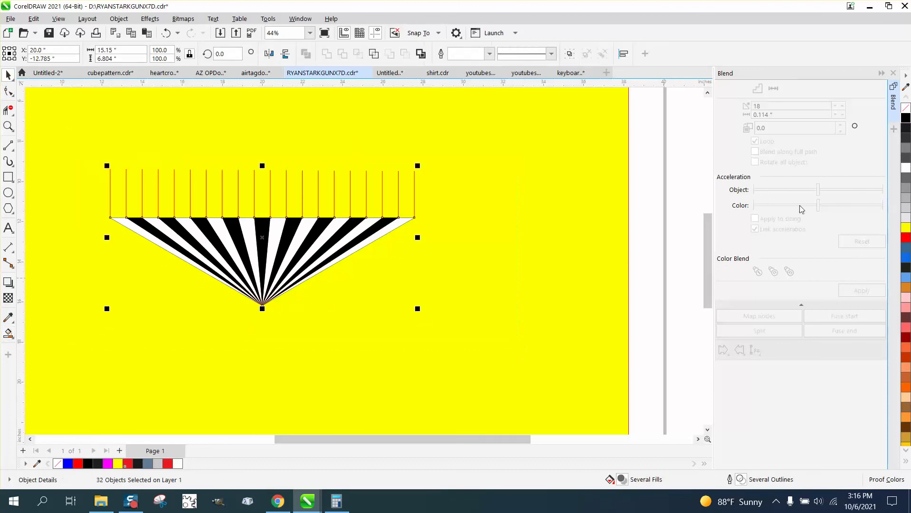
right_click(906, 112)
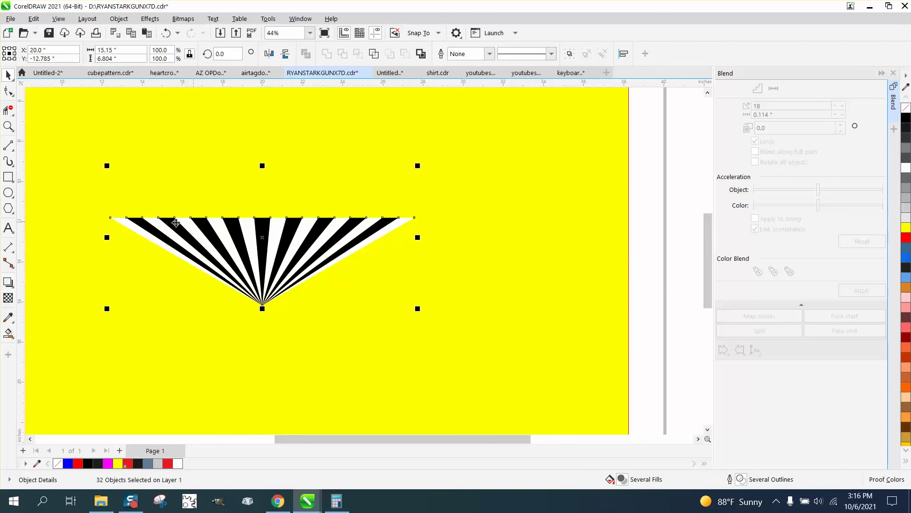
left_click_drag(87, 193, 416, 304)
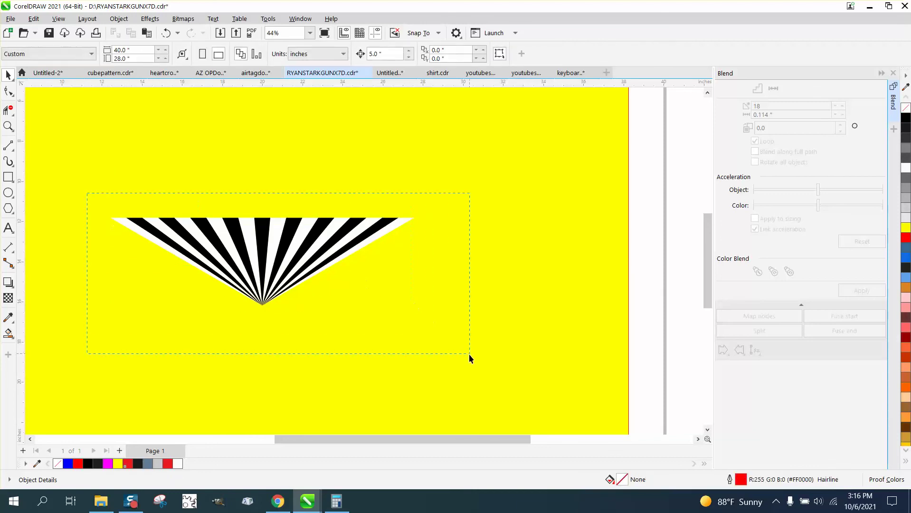
left_click_drag(469, 355, 469, 355)
key("ctrl+g")
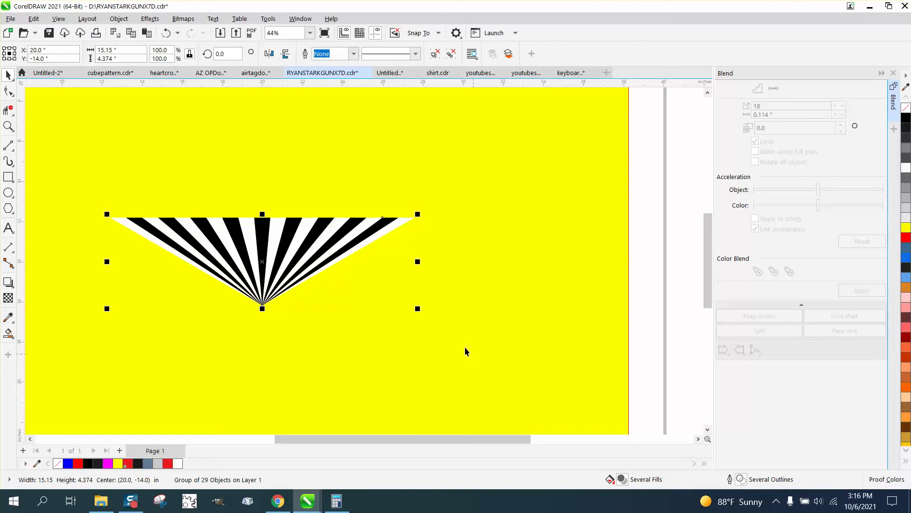
Mirror a copy of the fan upward and group the five pieces into one diamond
left_click_drag(262, 308, 262, 124)
scroll(415, 309, "down", 1)
scroll(415, 309, "down", 1)
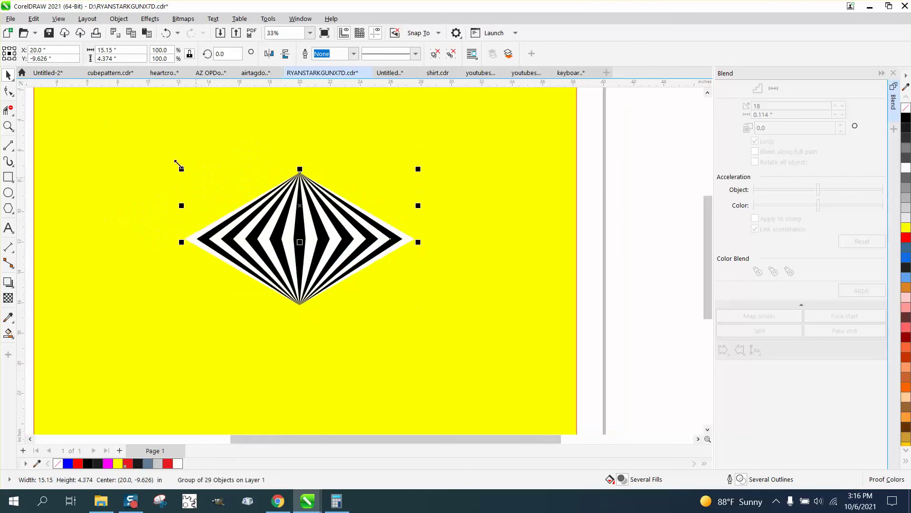
left_click_drag(151, 140, 371, 296)
left_click_drag(470, 352, 449, 340)
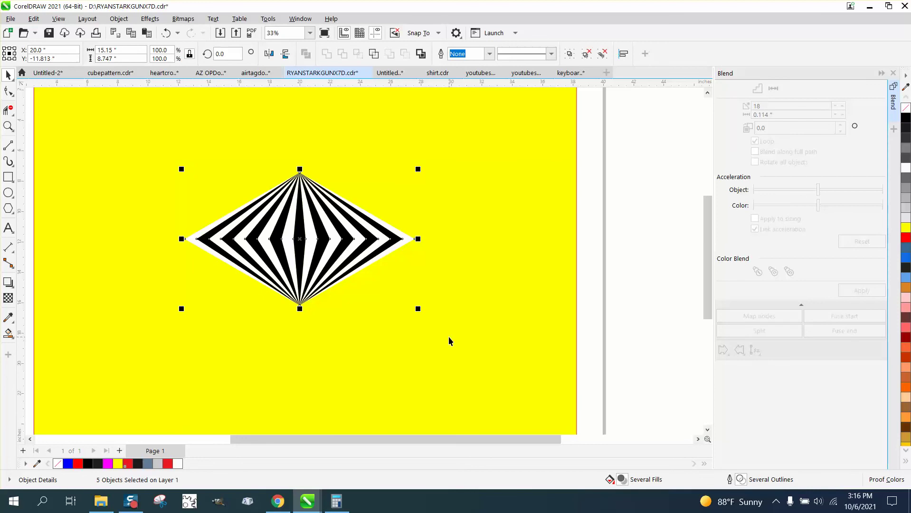
key("ctrl+g")
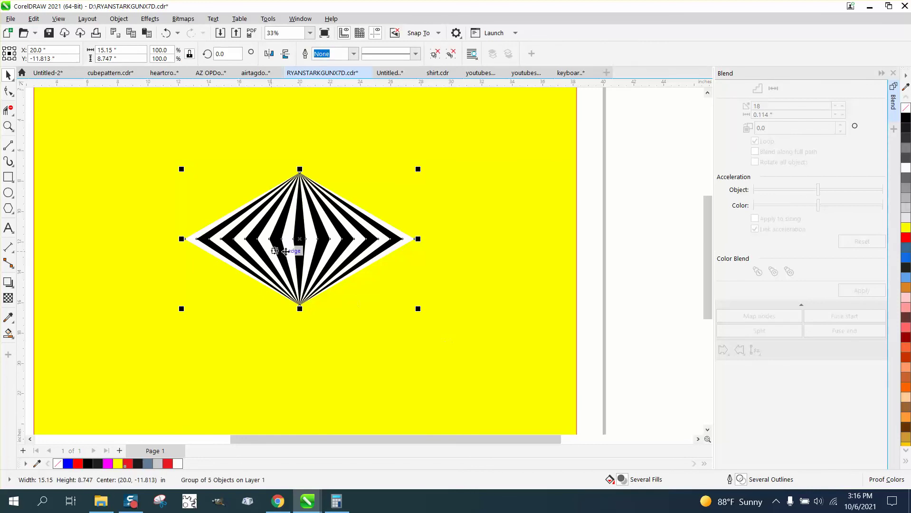
Move the diamond up and add copies rotated 120° and 240° around its bottom point
left_click_drag(294, 250, 295, 188)
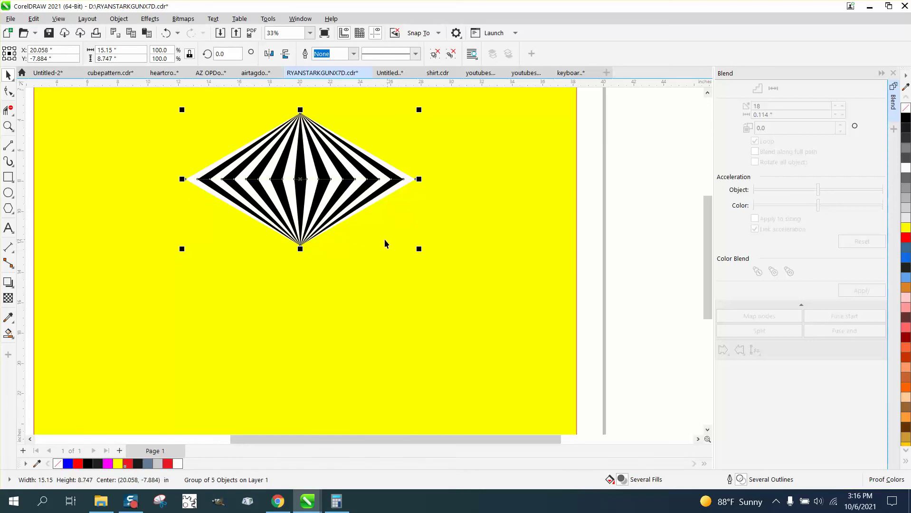
left_click_drag(343, 199, 343, 200)
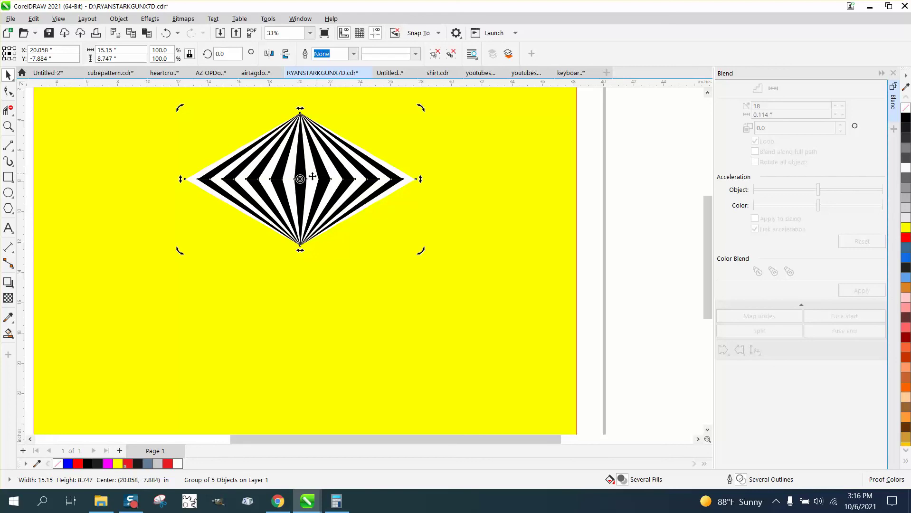
left_click_drag(300, 179, 299, 246)
double_click(224, 54)
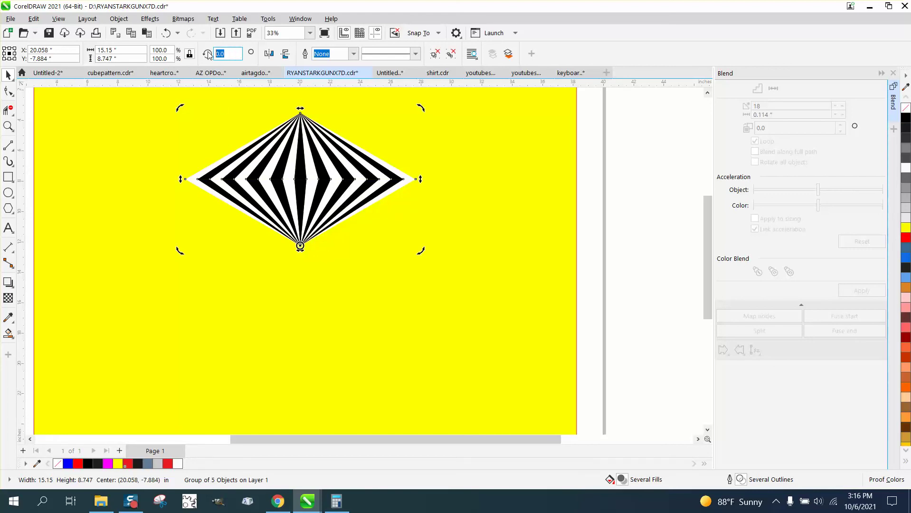
type("120")
key("Return")
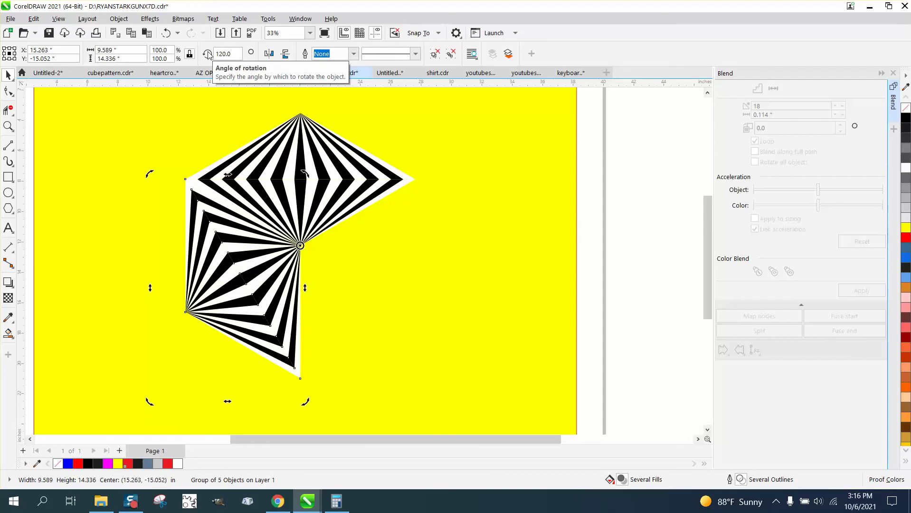
key("ctrl+r")
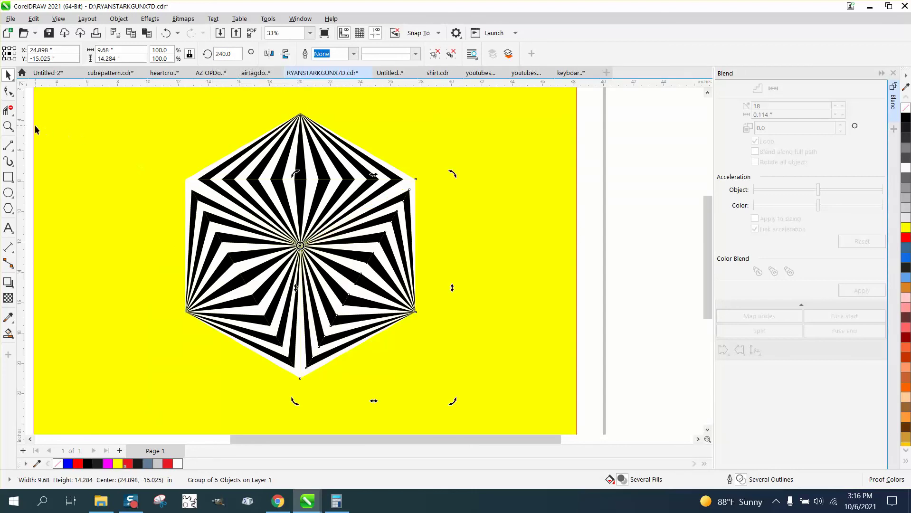
left_click(8, 126)
left_click_drag(187, 97, 500, 405)
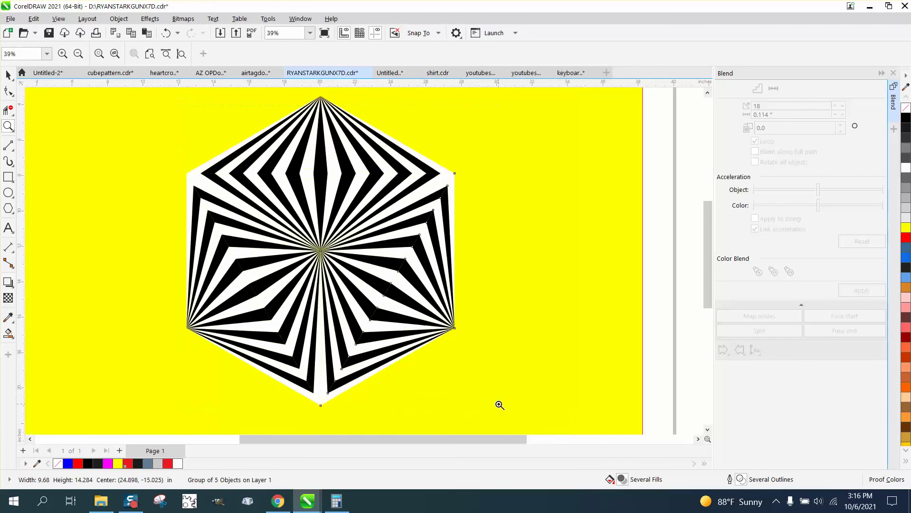
Deselect everything and zoom out to see the whole striped hexagon on the yellow page
left_click(8, 75)
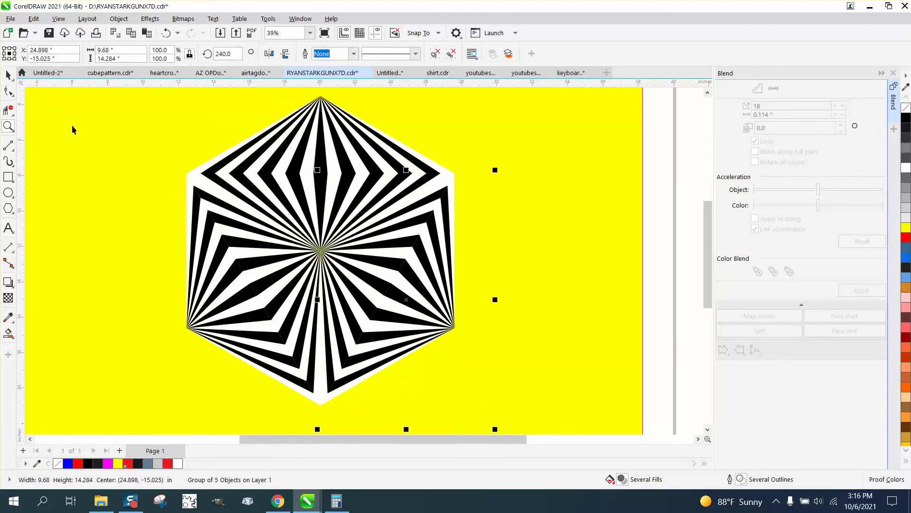
left_click(99, 140)
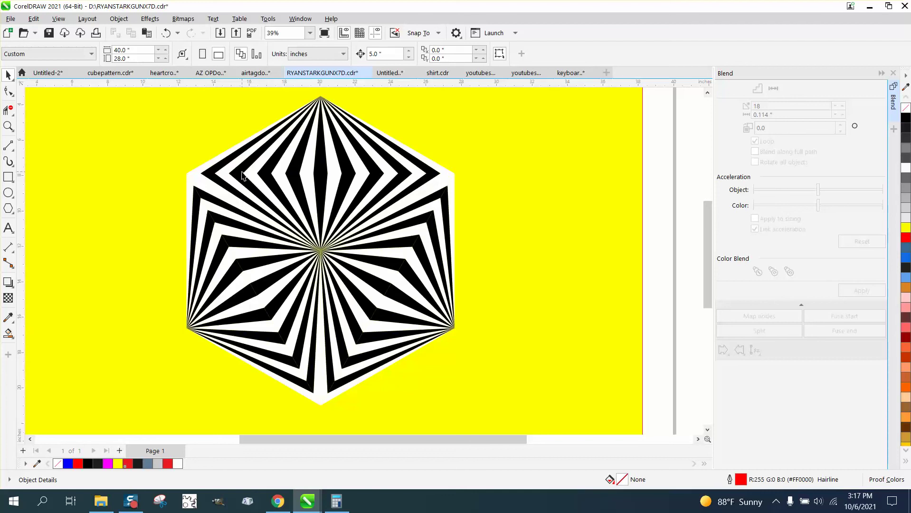
scroll(242, 176, "down", 2)
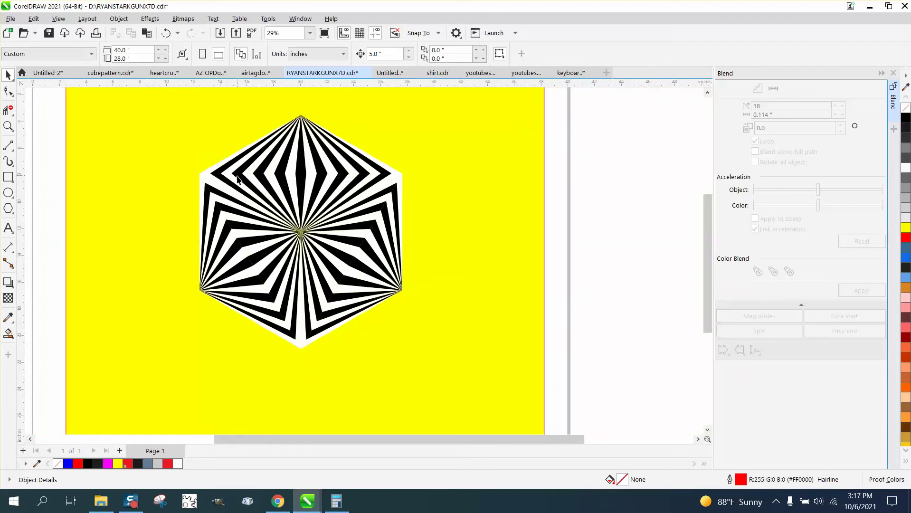
scroll(238, 177, "down", 1)
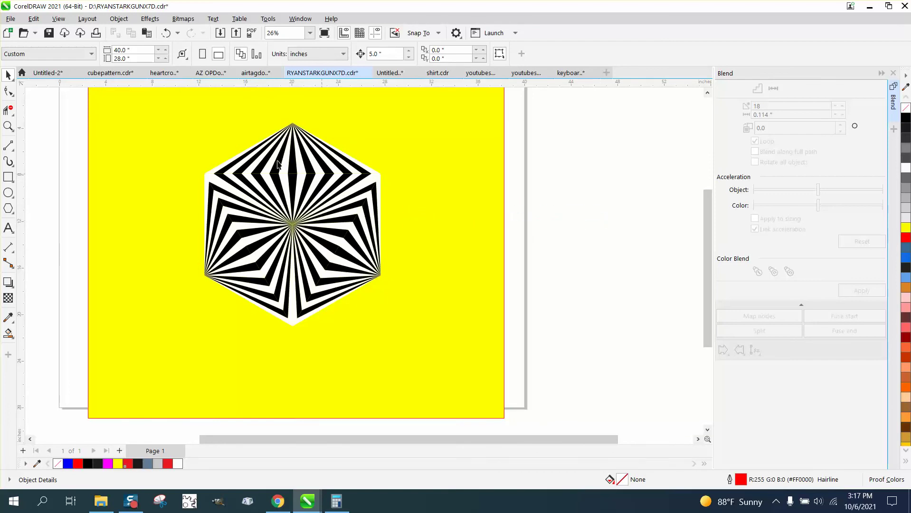
Unlock all locked objects with Object > Lock > Unlock All
left_click(119, 19)
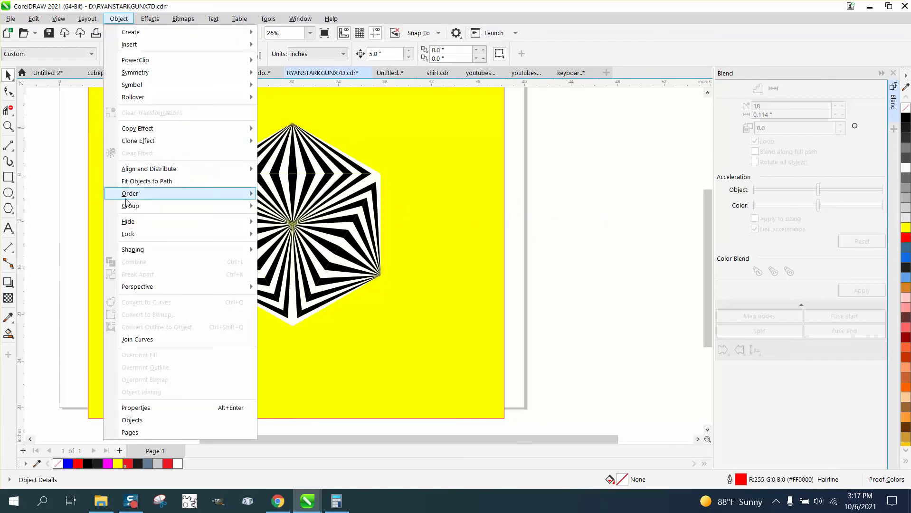
mouse_move(130, 201)
mouse_move(130, 227)
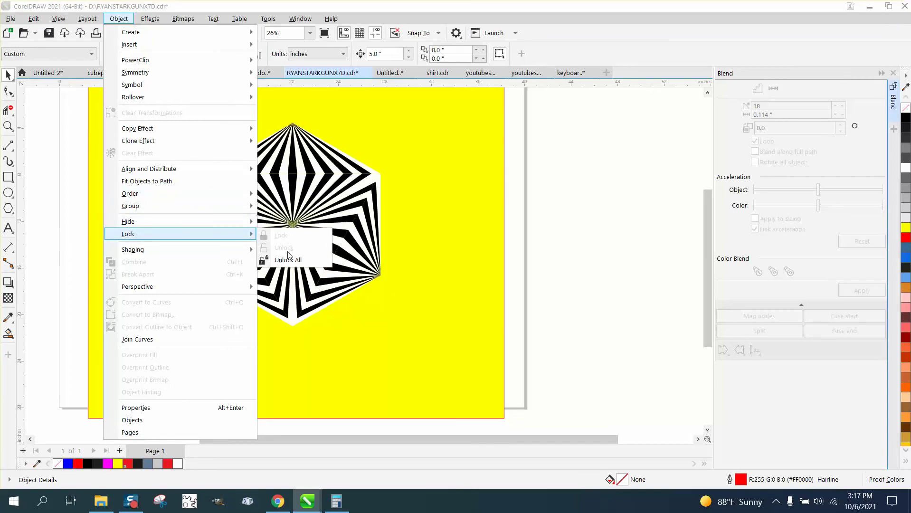
left_click(291, 261)
Recolour the yellow background box blue, then delete it, leaving a white page
left_click(441, 262)
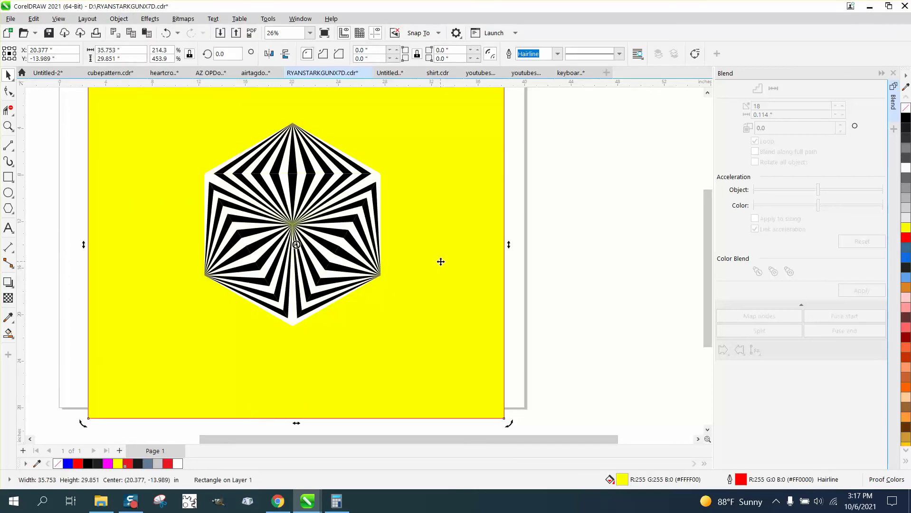
left_click(906, 259)
left_click(603, 248)
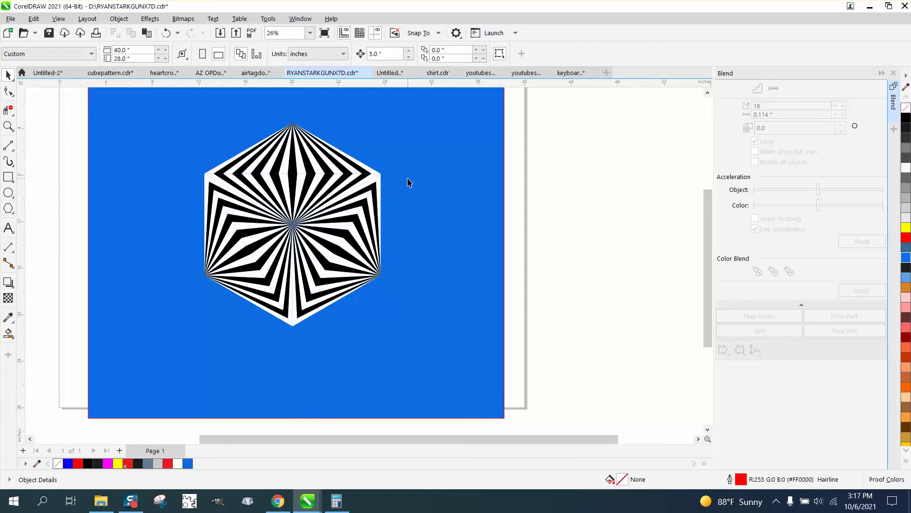
left_click(431, 191)
key("Delete")
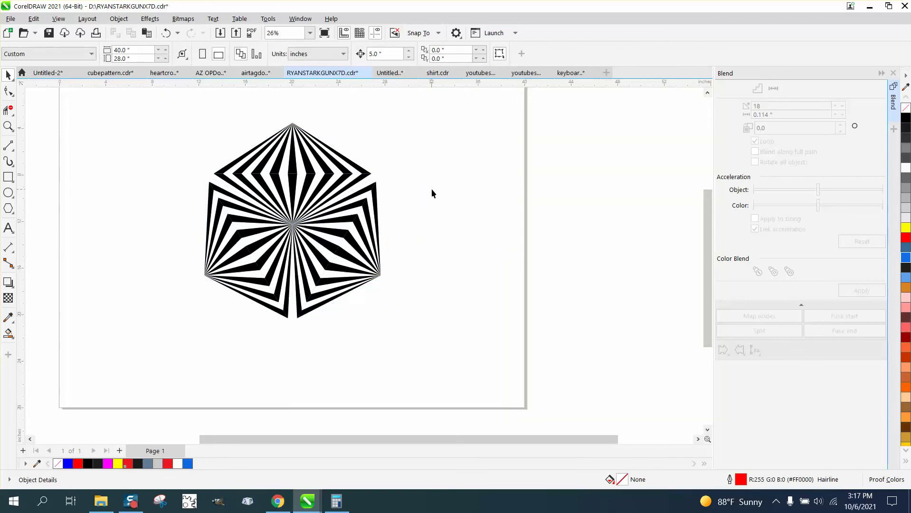